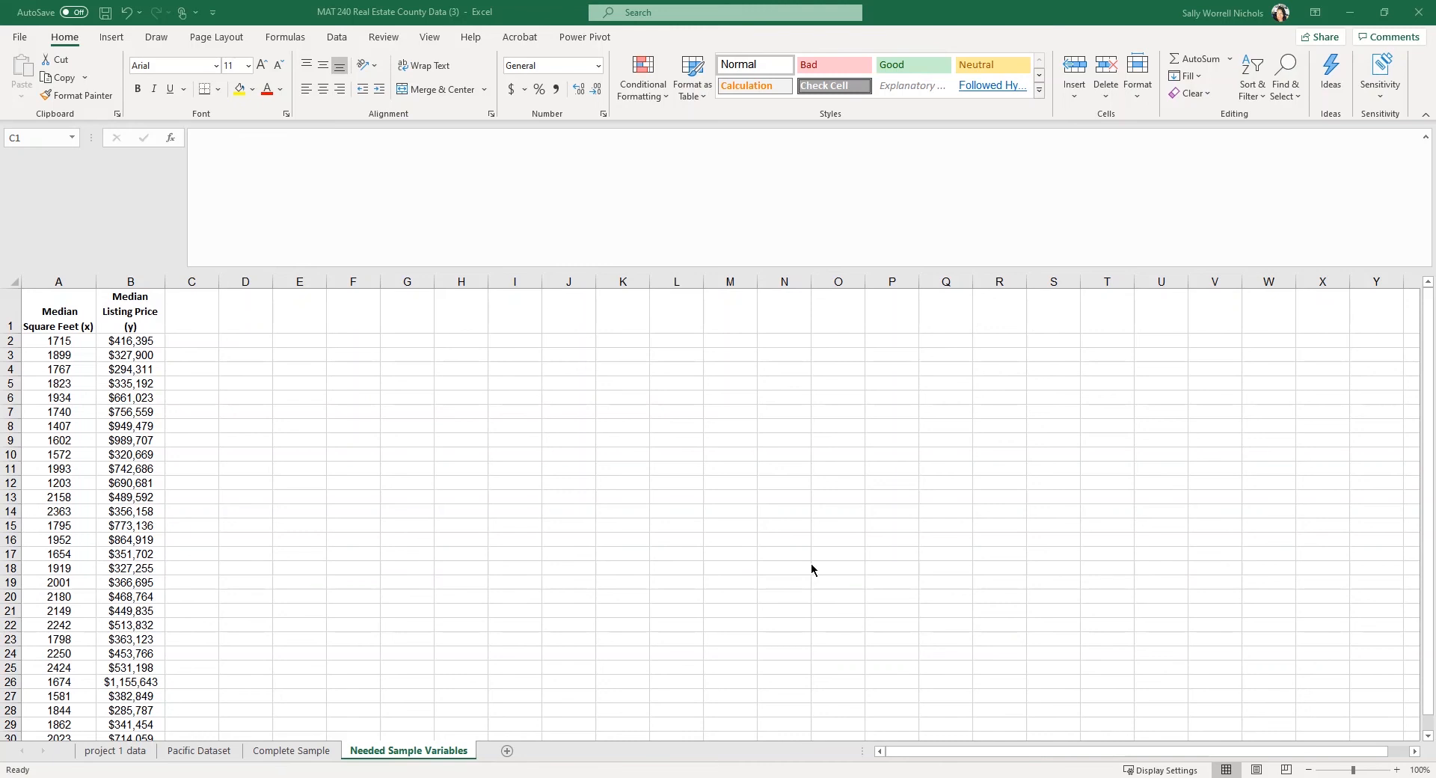
Paste into the Complete Sample sheet, then return to the Needed Sample Variables sheet.
click(274, 754)
key(ctrl+v)
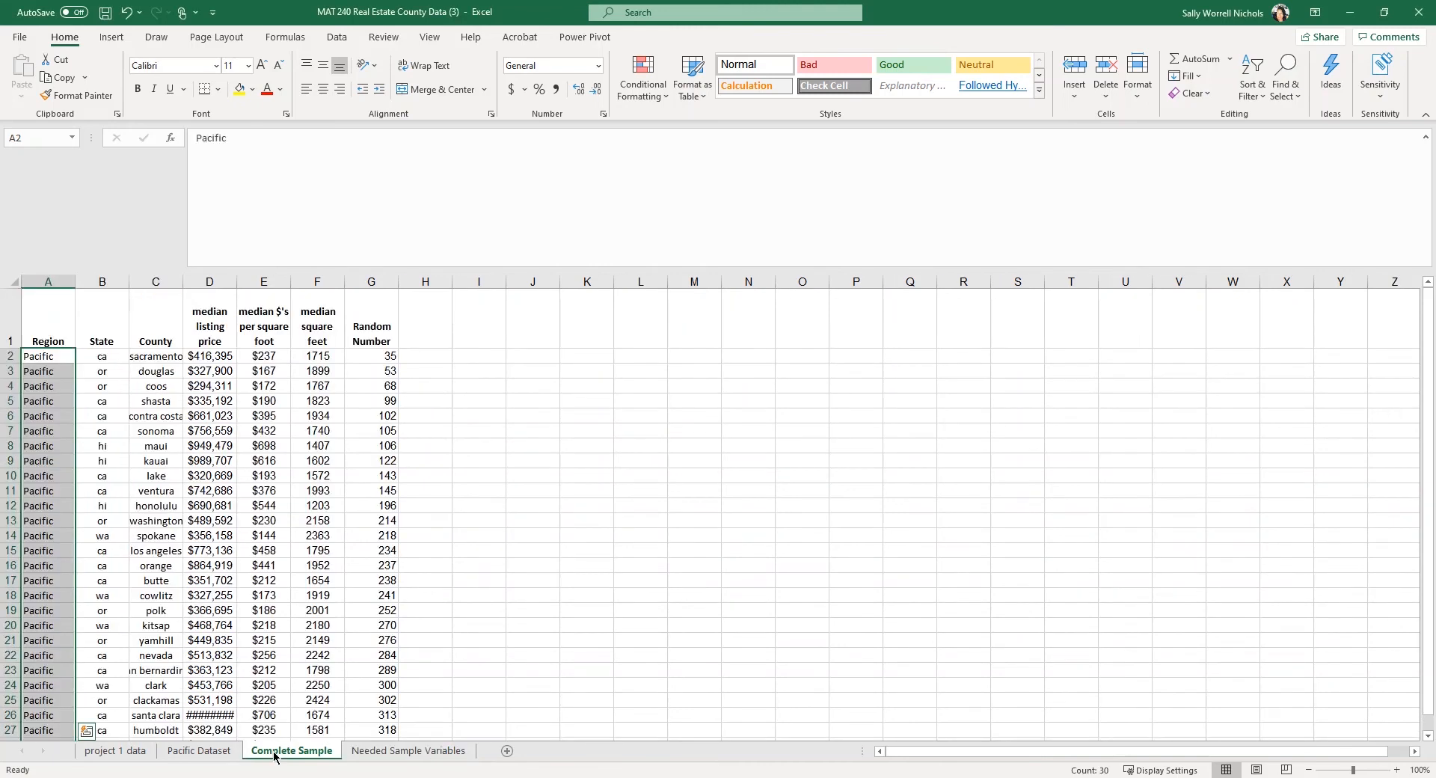
click(409, 751)
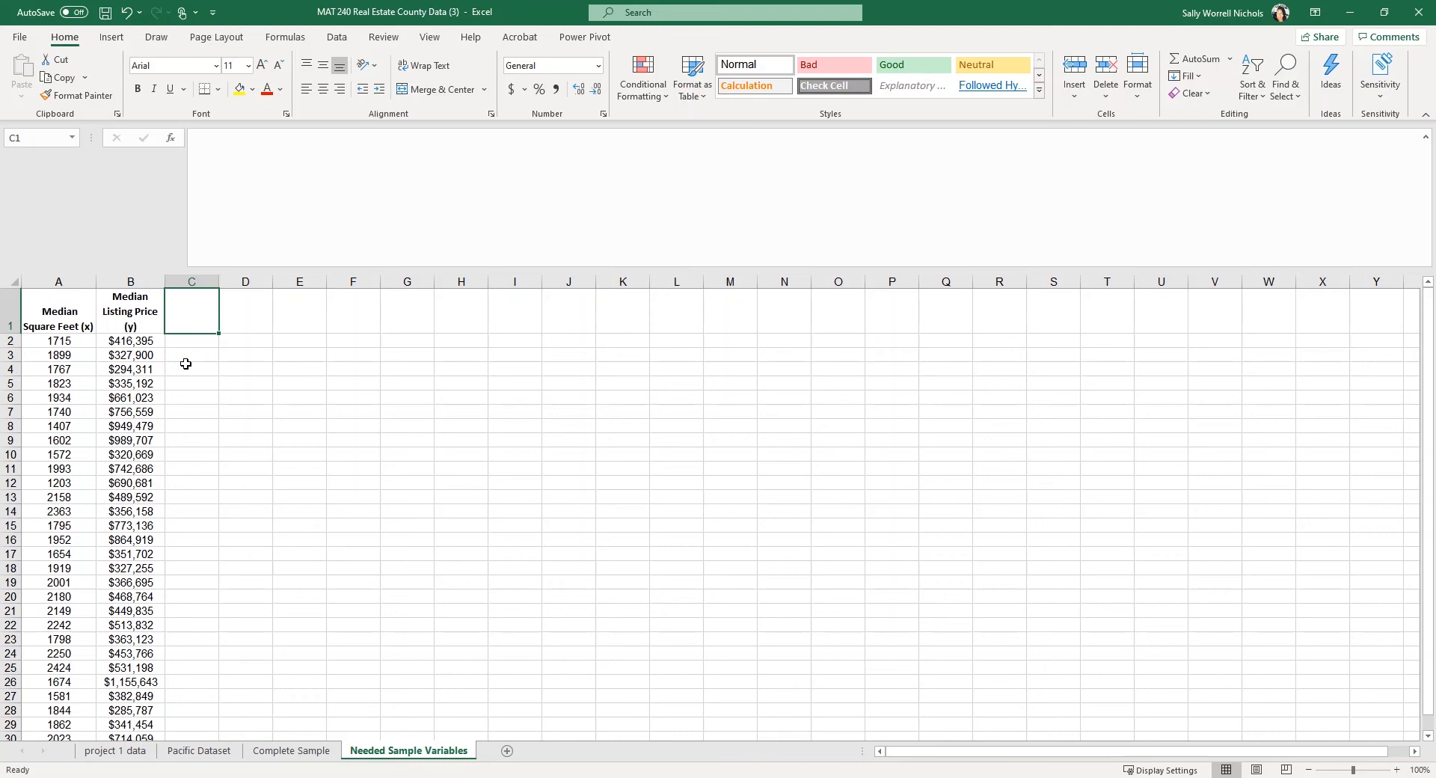
Copy the A1:B1 Median Square Feet (x) and Median Listing Price (y) headers into E3:F3.
click(60, 308)
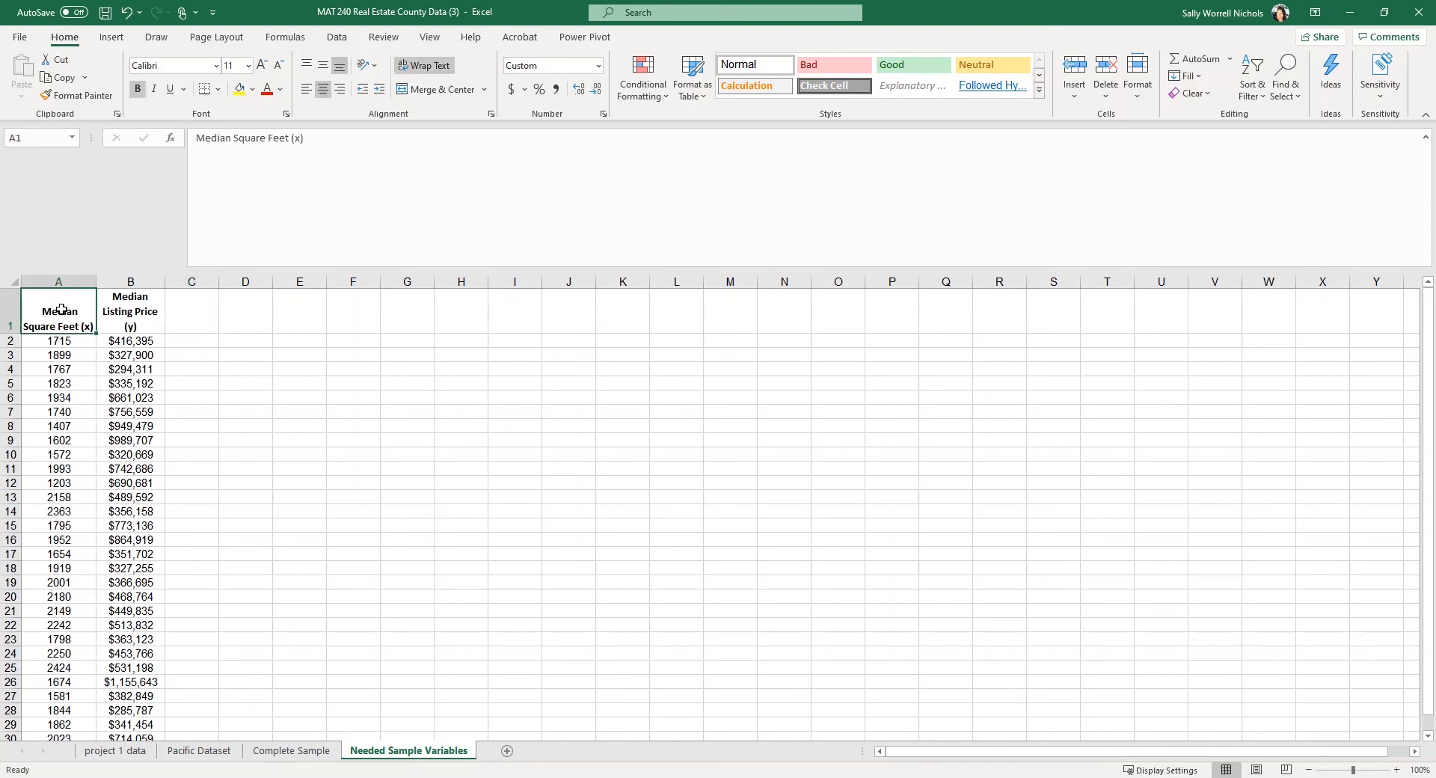
drag(62, 309, 128, 324)
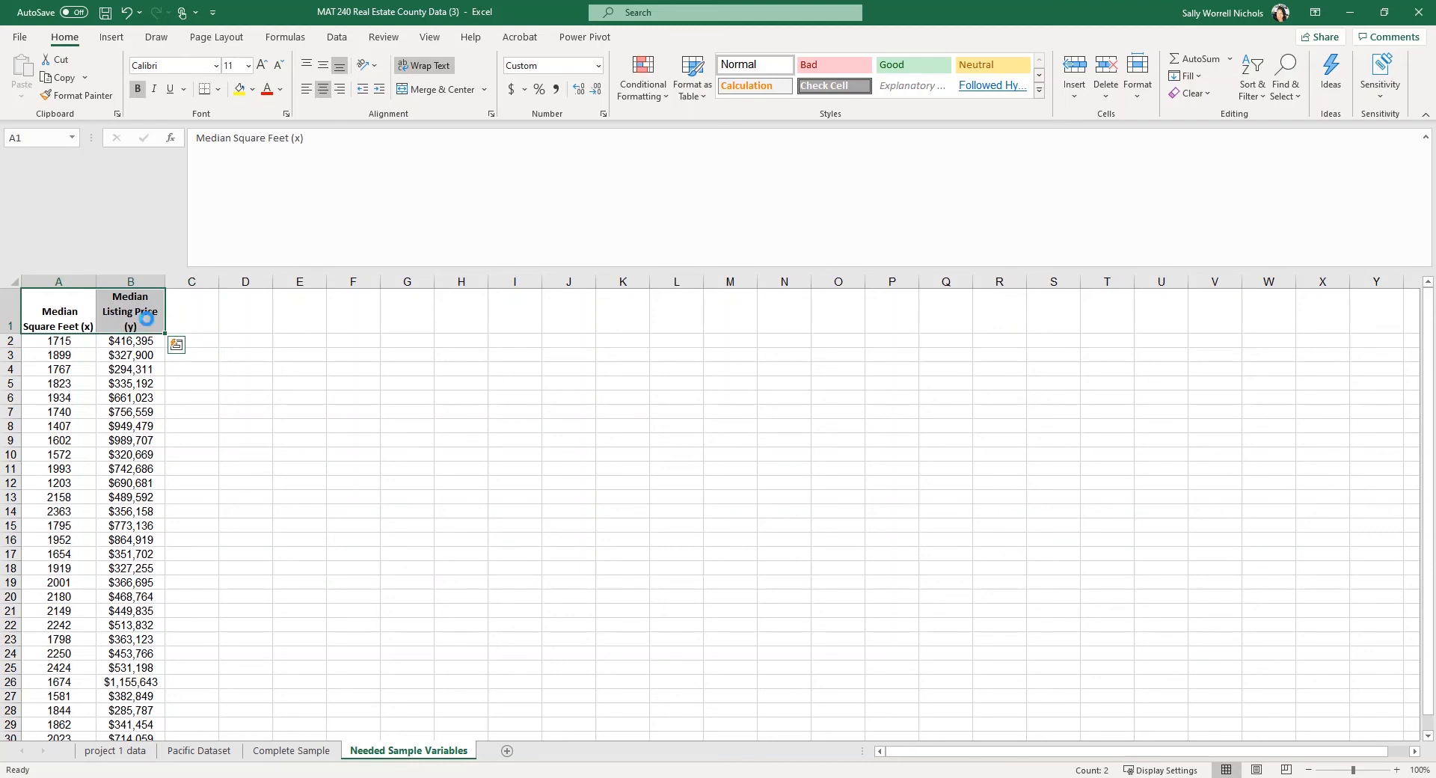
key(ctrl+c)
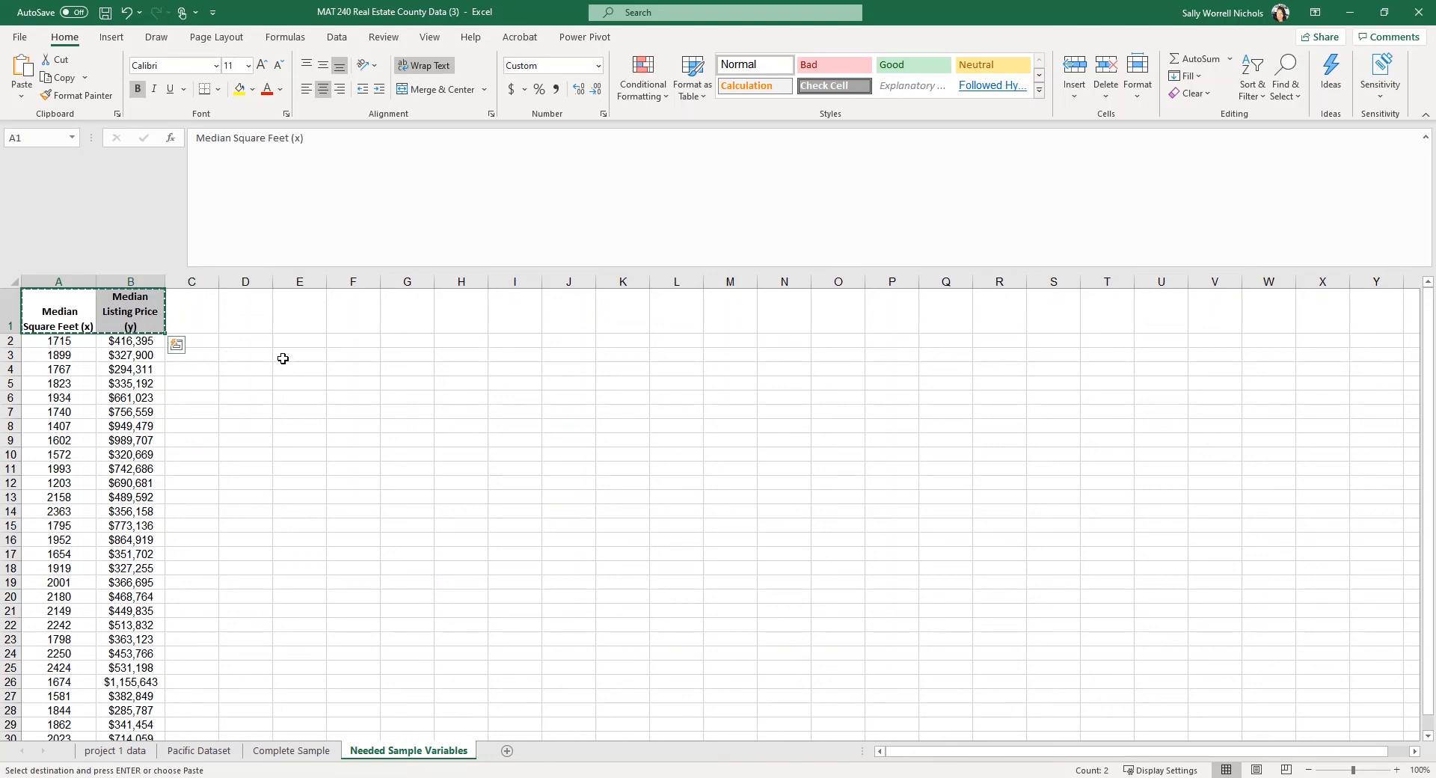
click(286, 357)
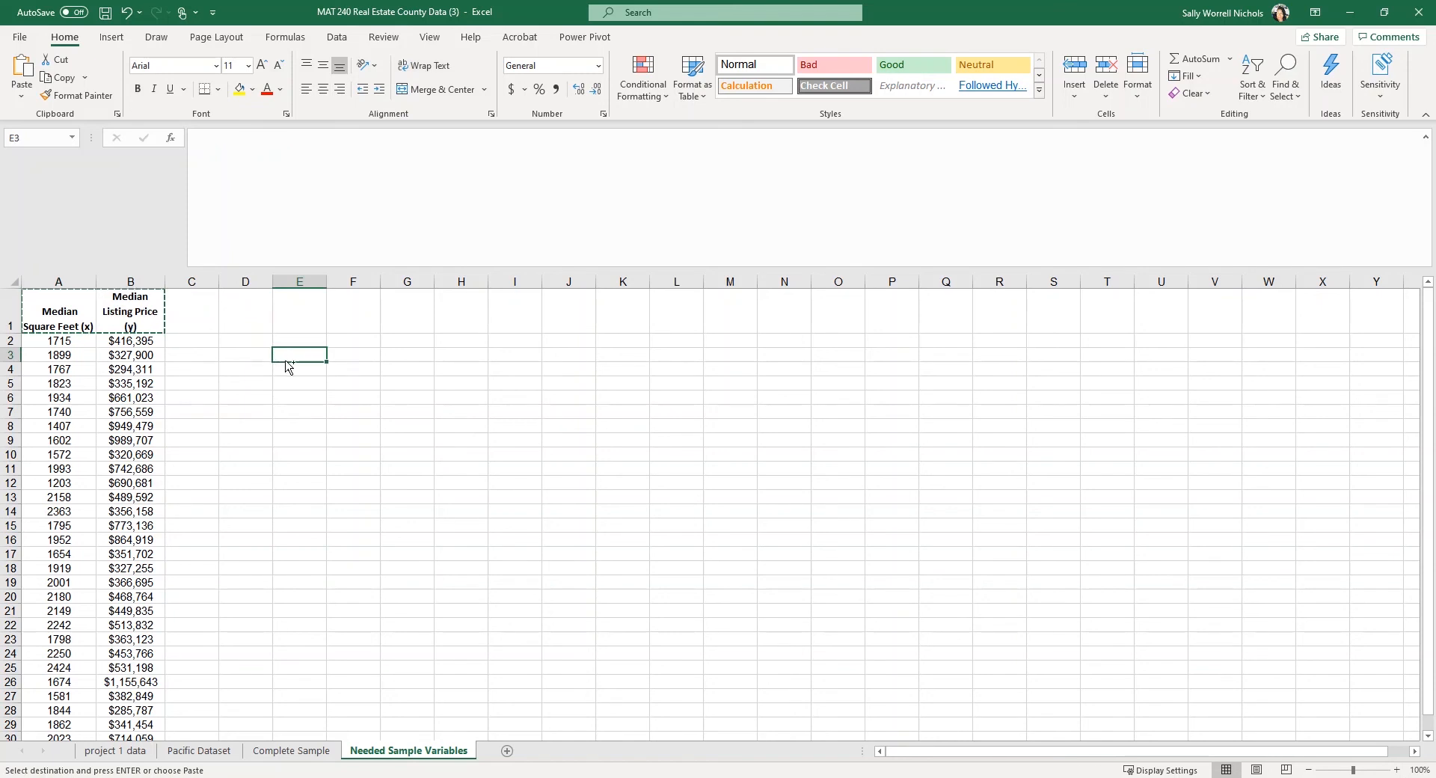
key(ctrl+v)
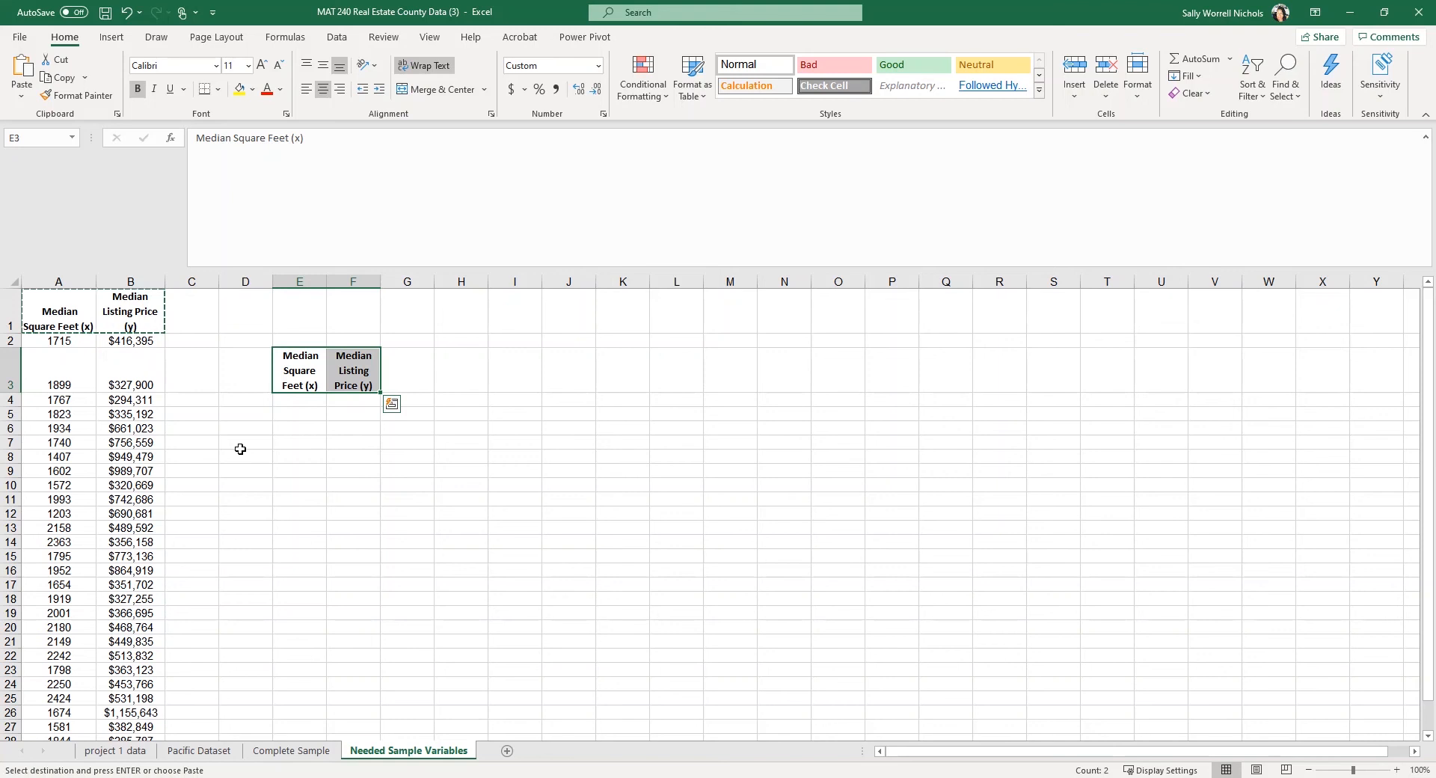
click(245, 399)
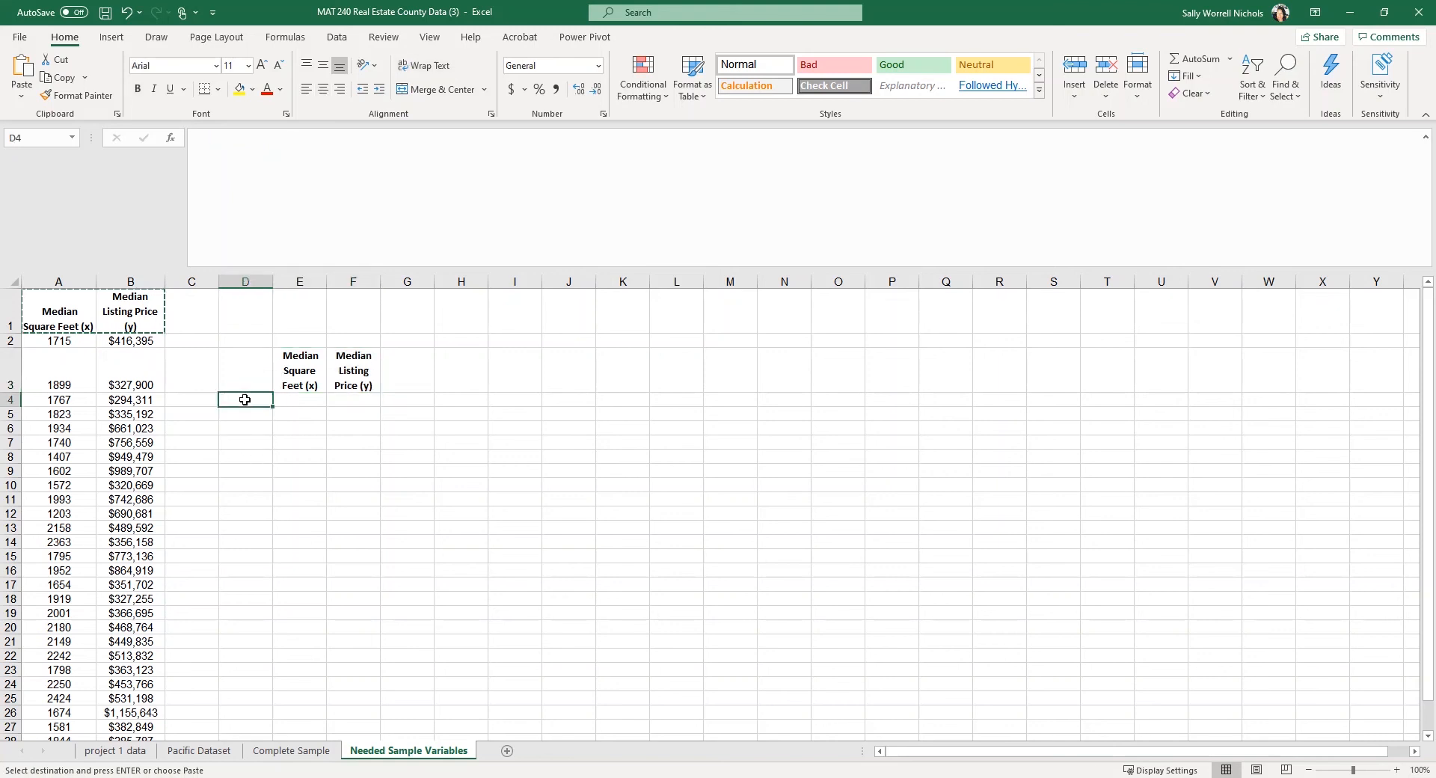
Enter the row labels Mean, Median and Sample Standard Deviation down D4:D6.
text(Mean)
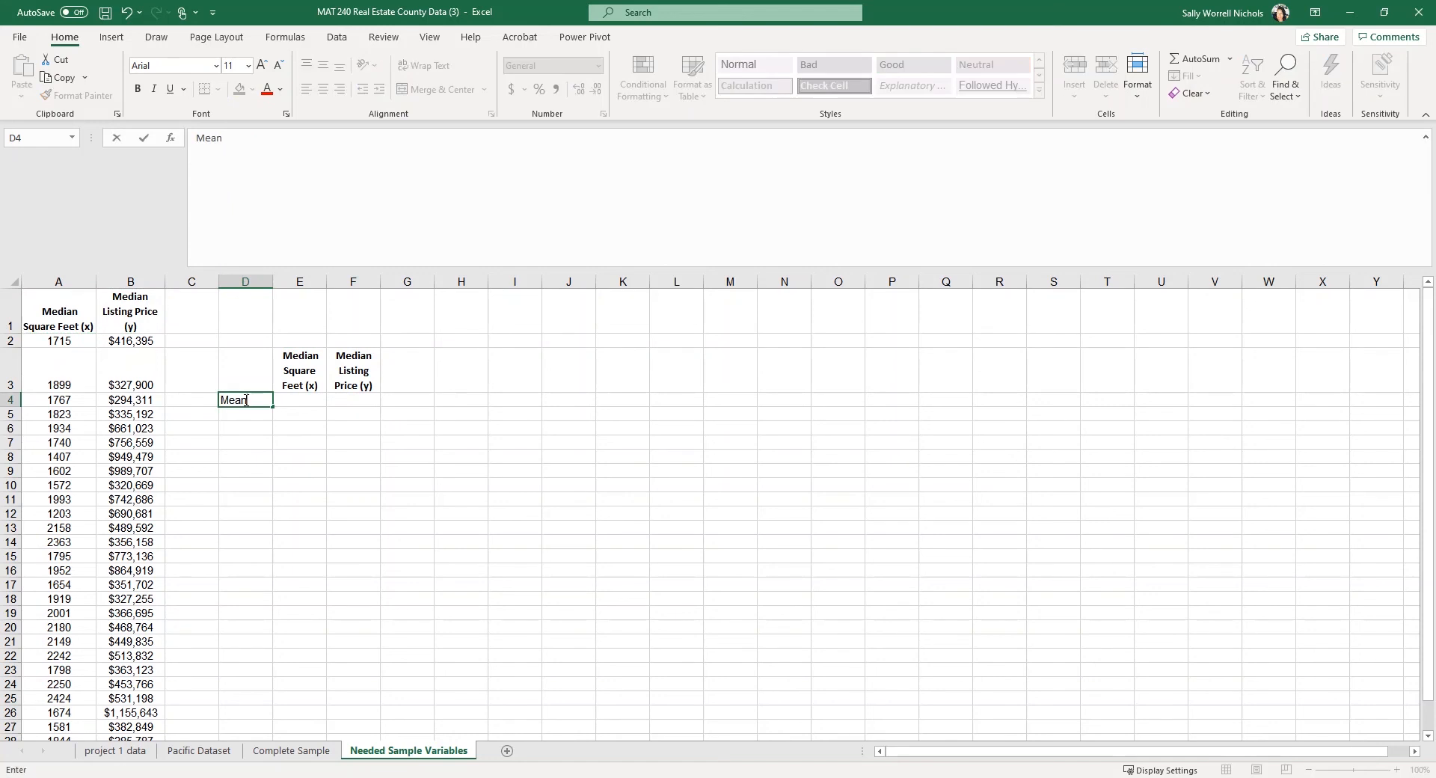
key(Return)
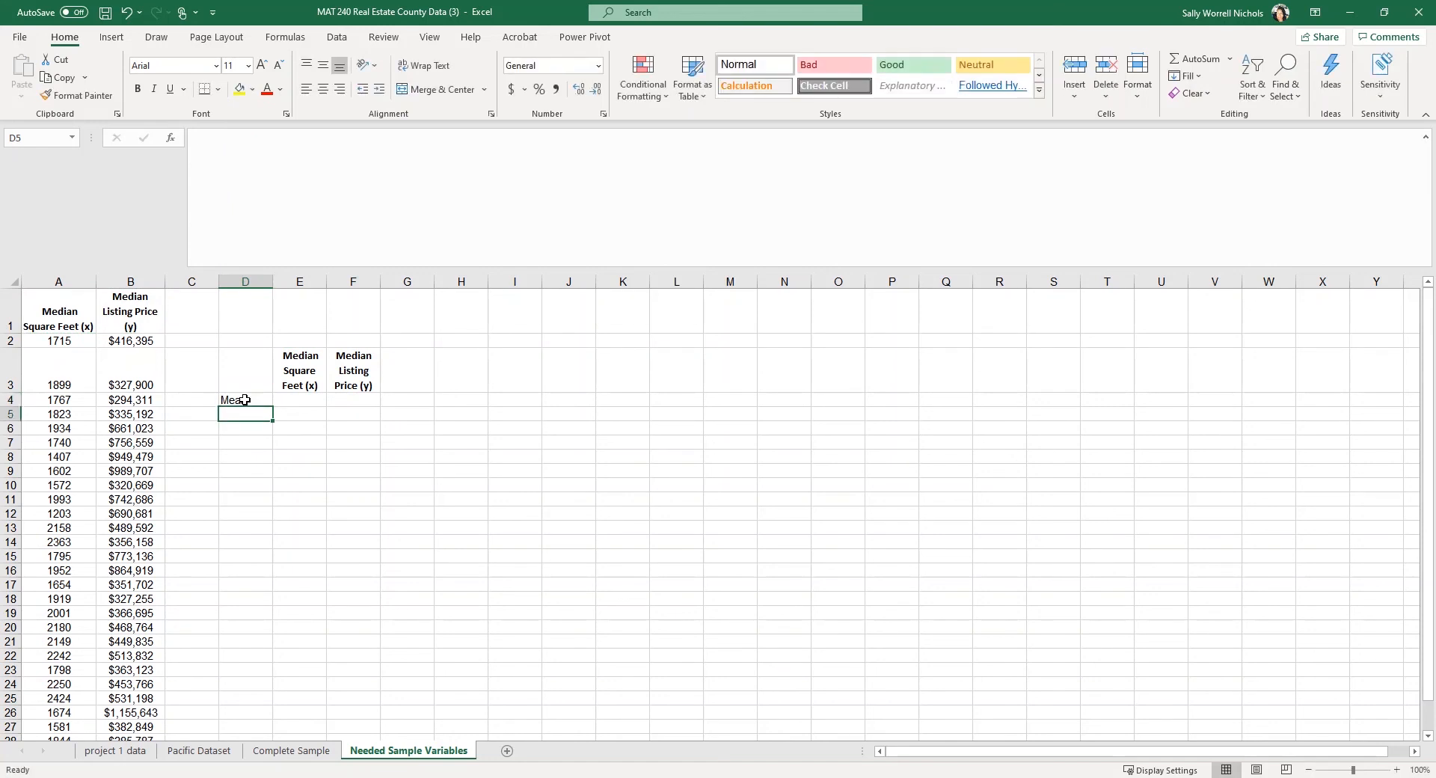
text(Median)
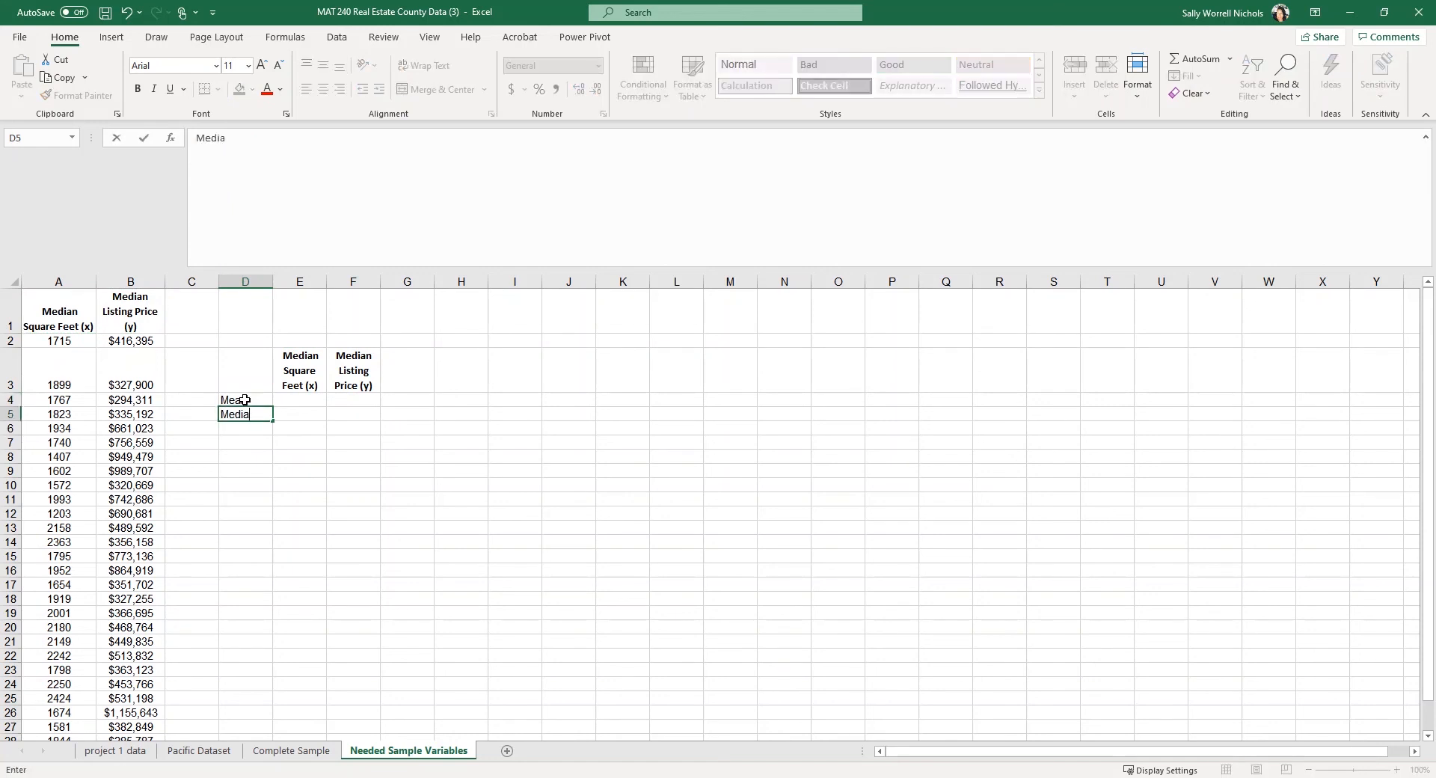
key(Return)
text(Sa)
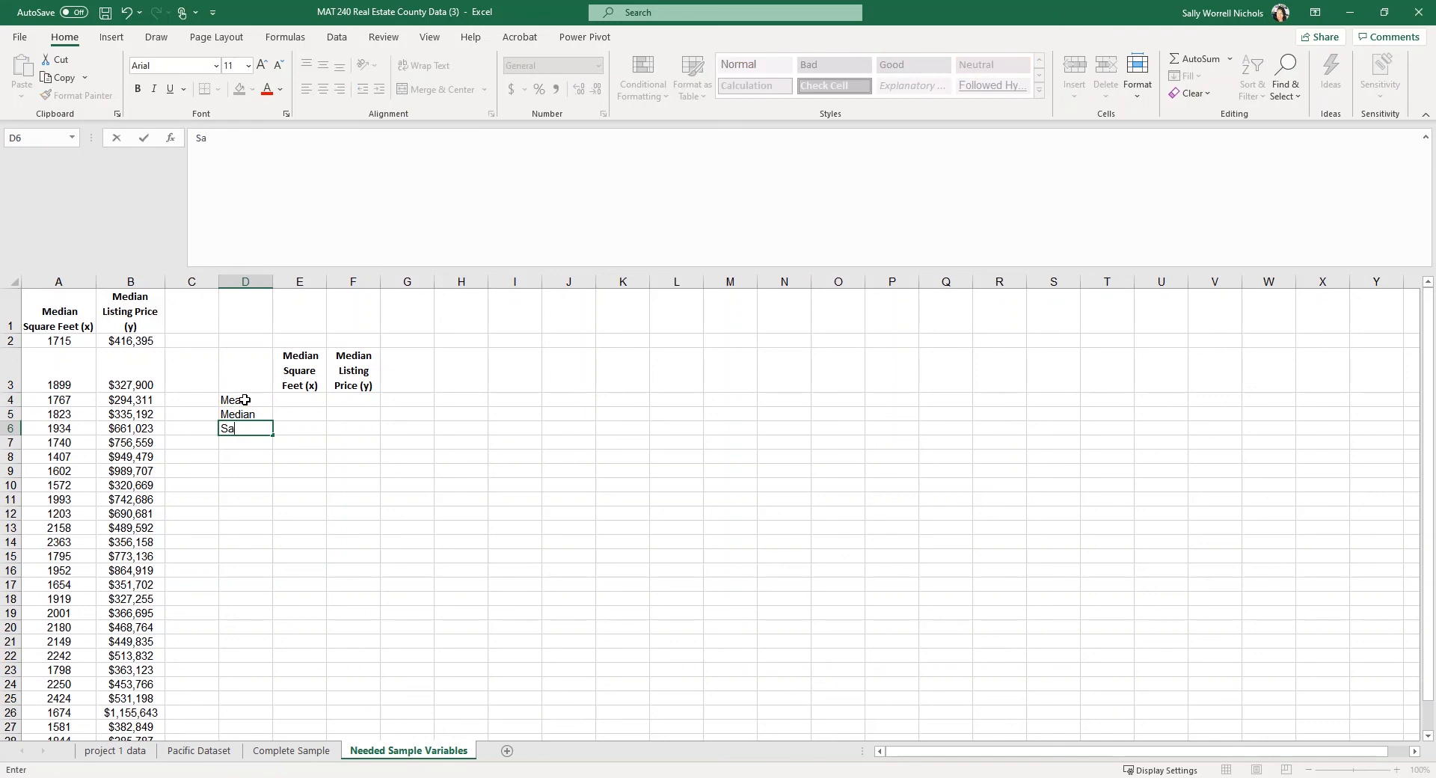
text(mple Standard Deviation)
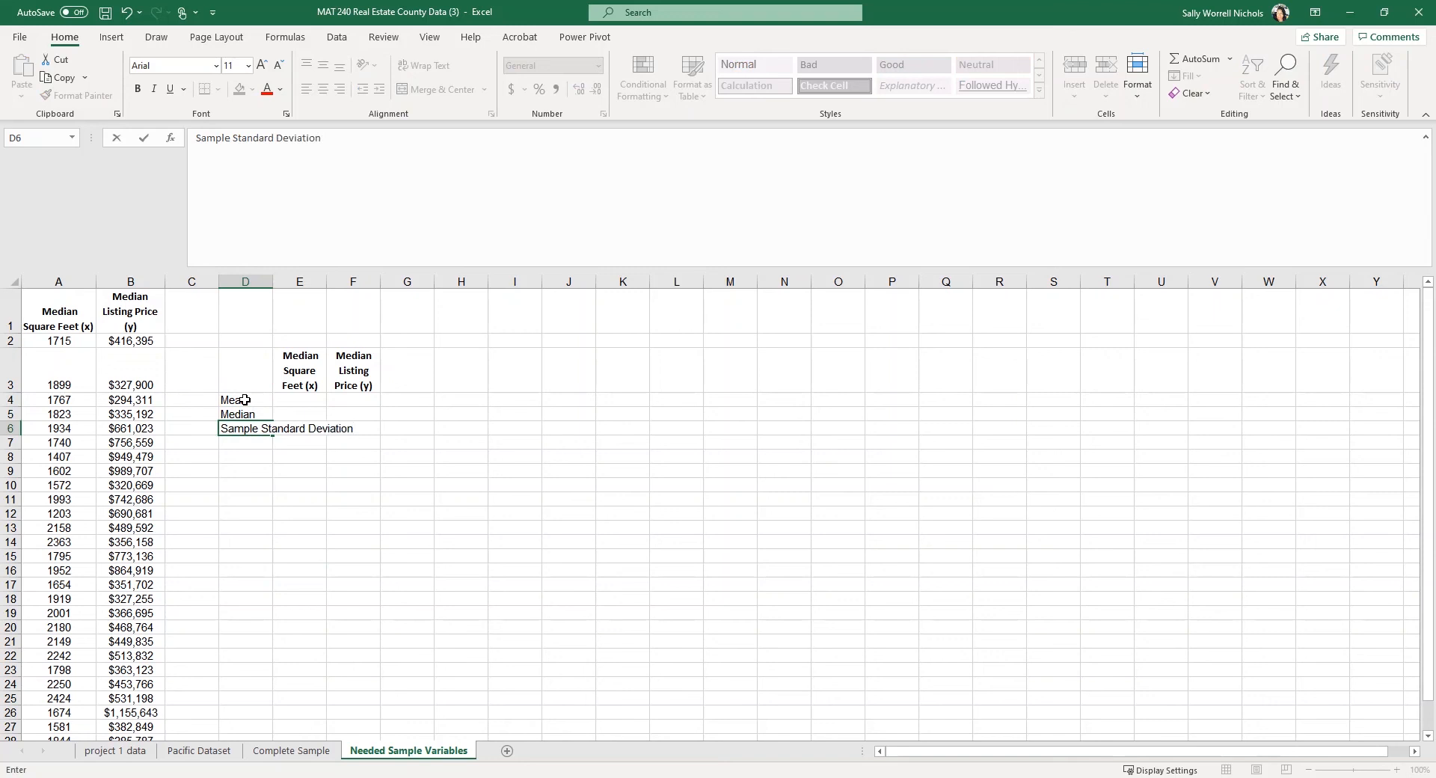
key(Return)
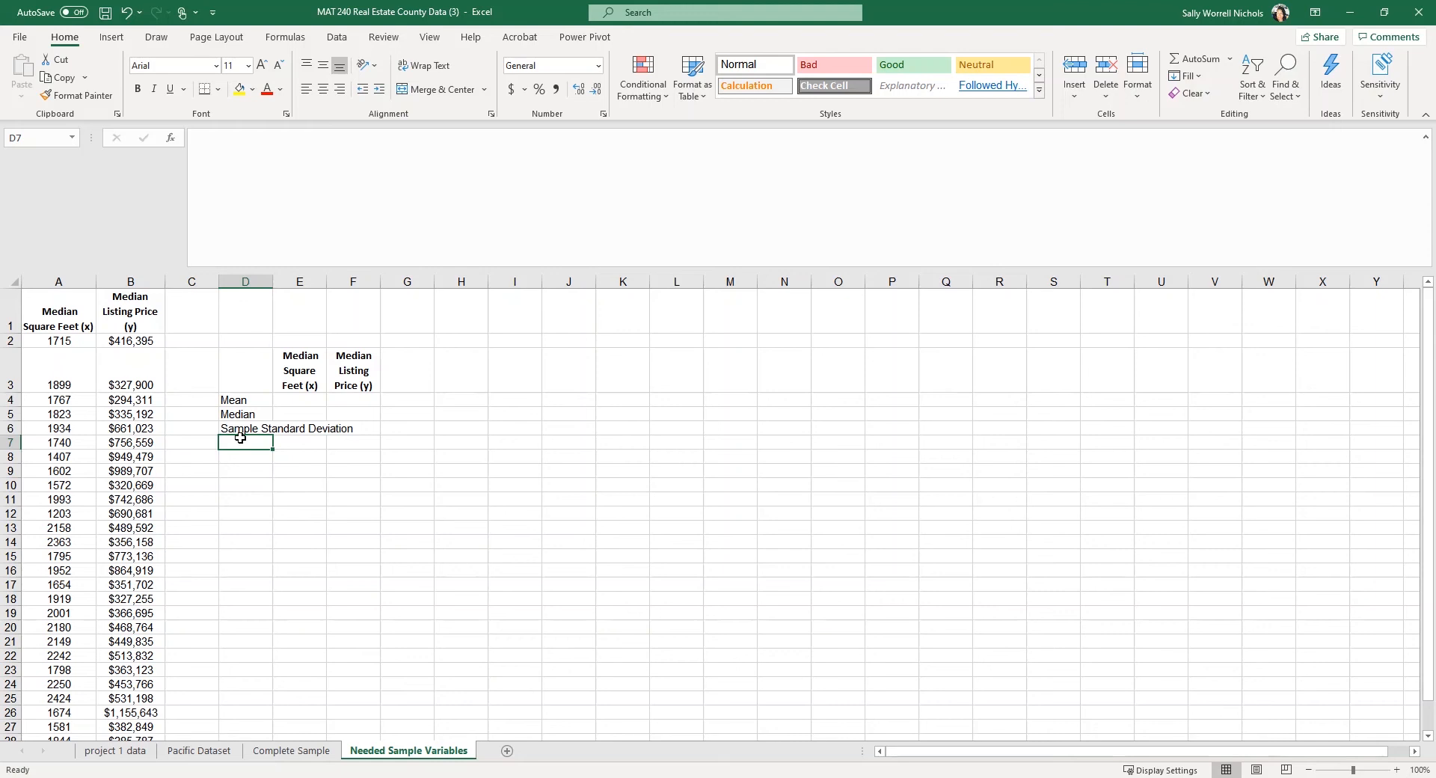
Use Format Painter to copy E3's header formatting onto the D4:D6 row labels.
click(310, 372)
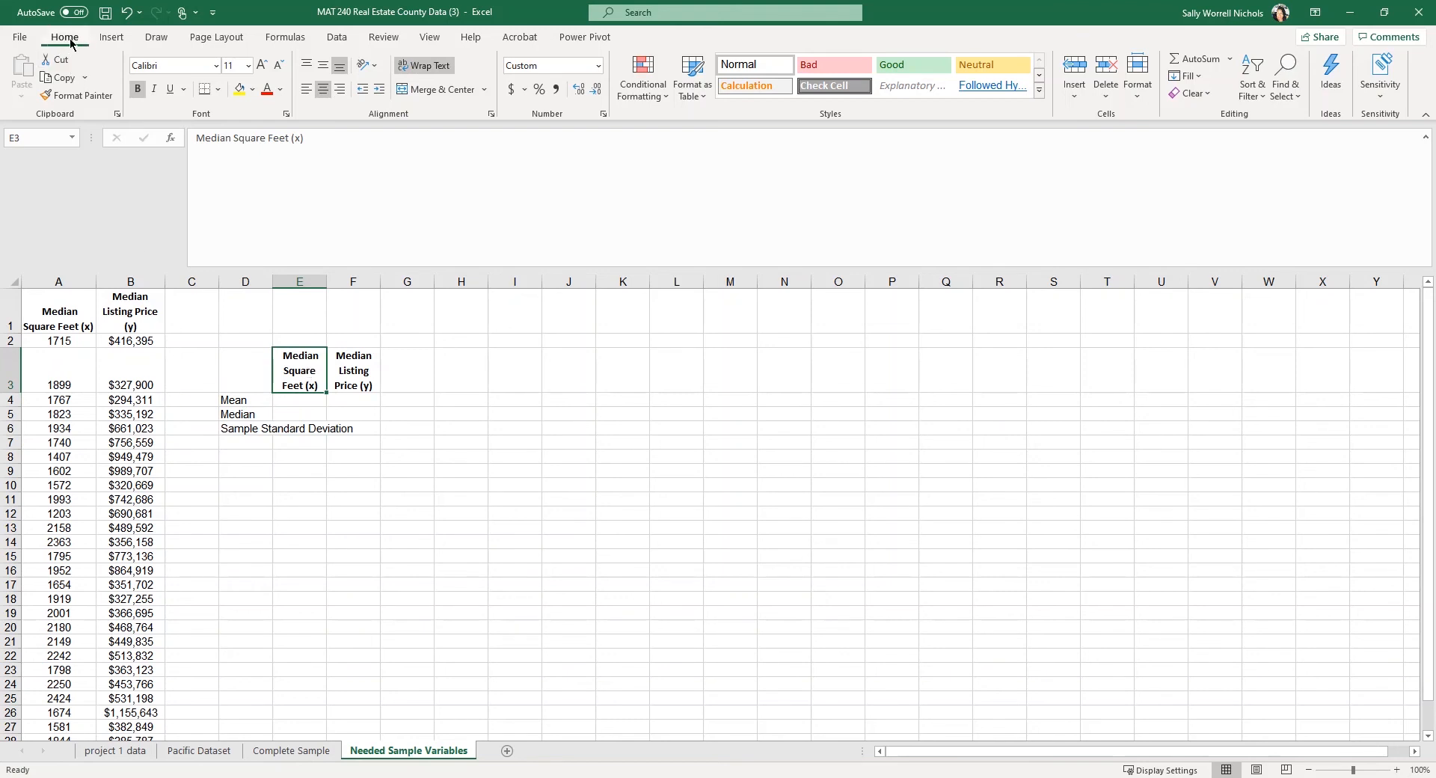
click(90, 97)
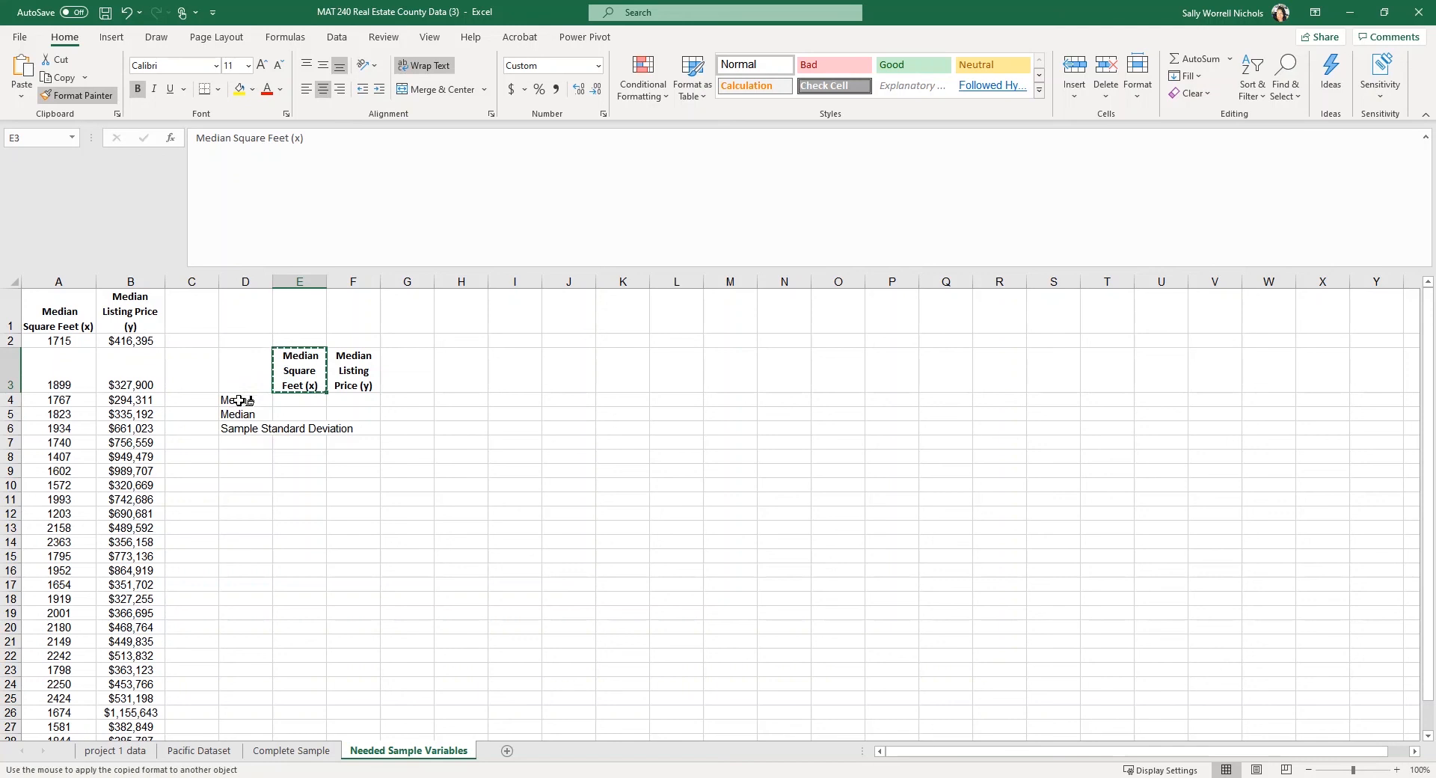
click(238, 401)
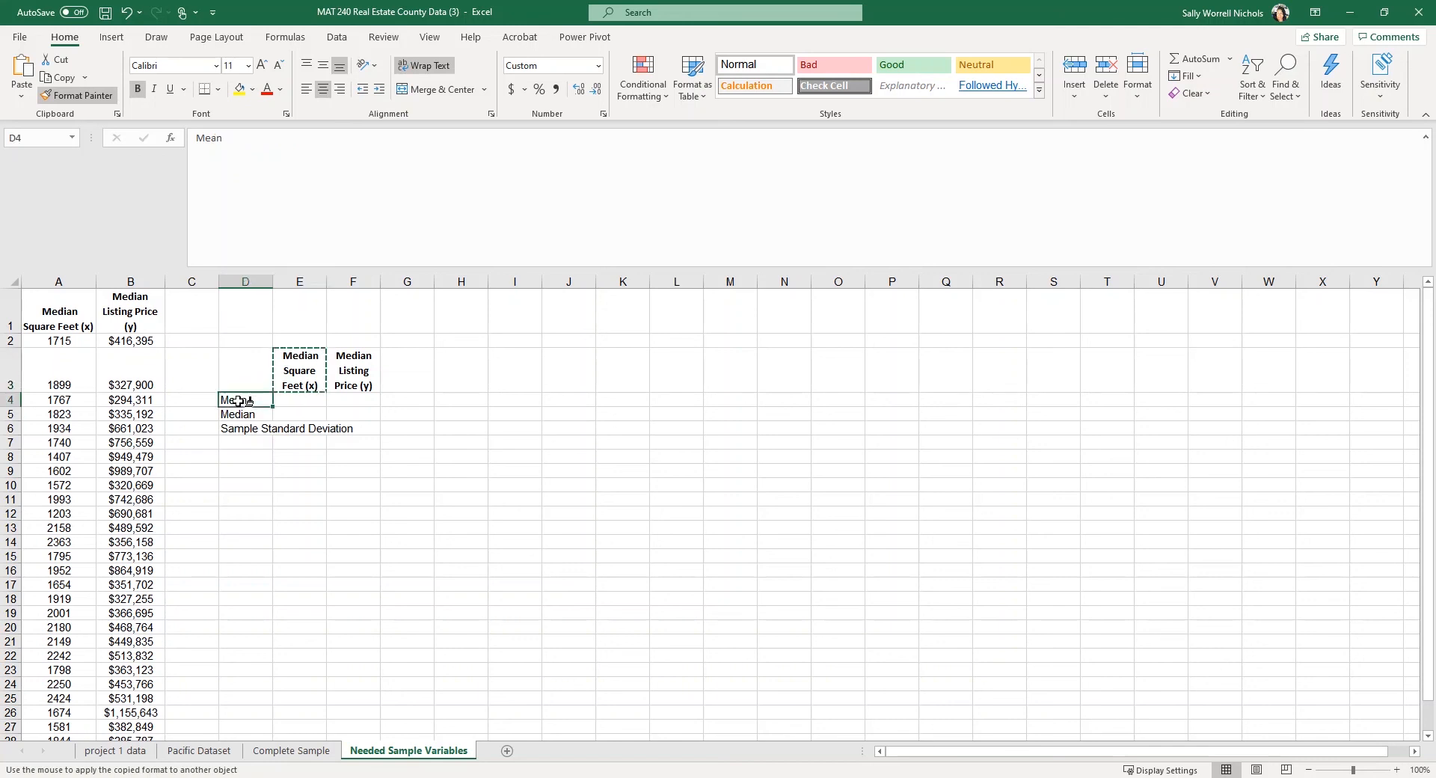
drag(238, 401, 238, 430)
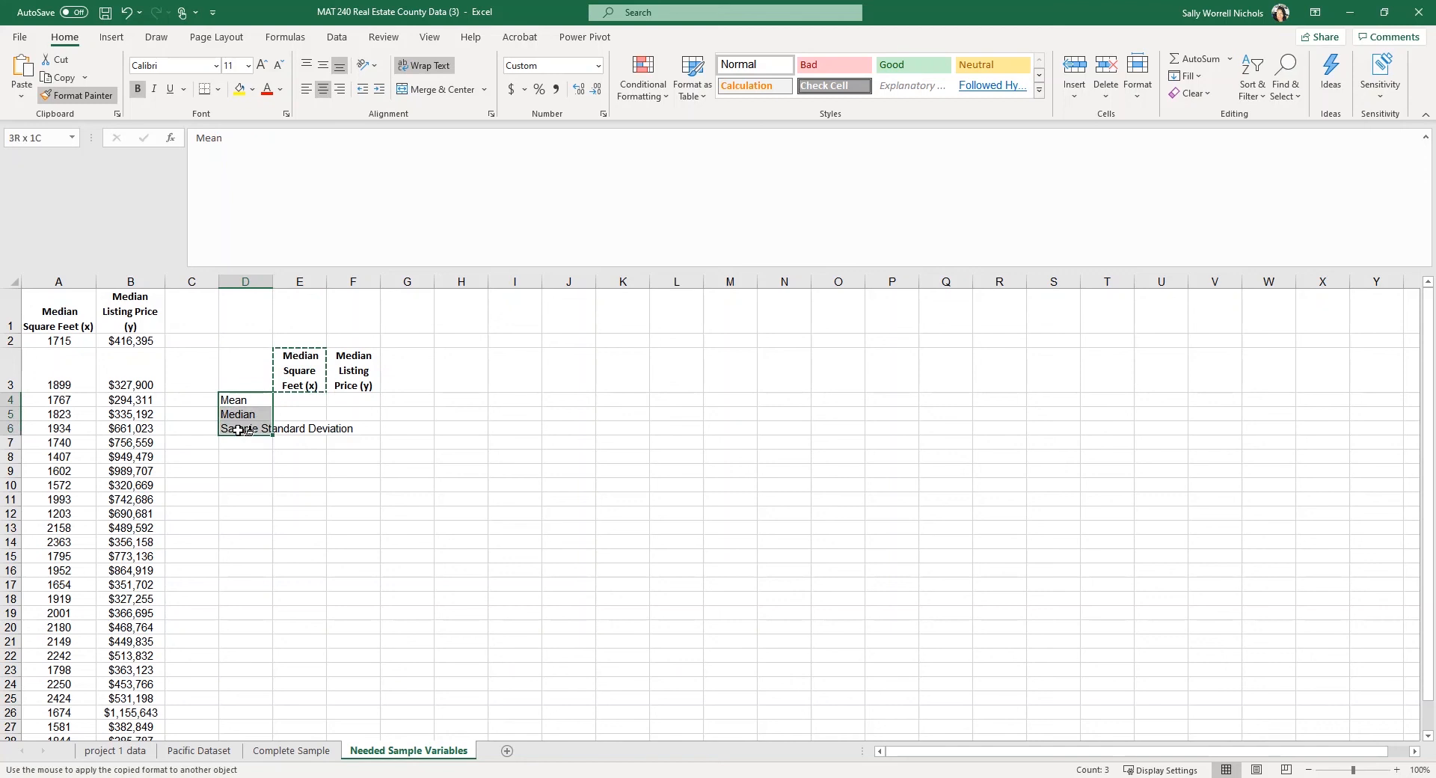
drag(238, 430, 238, 430)
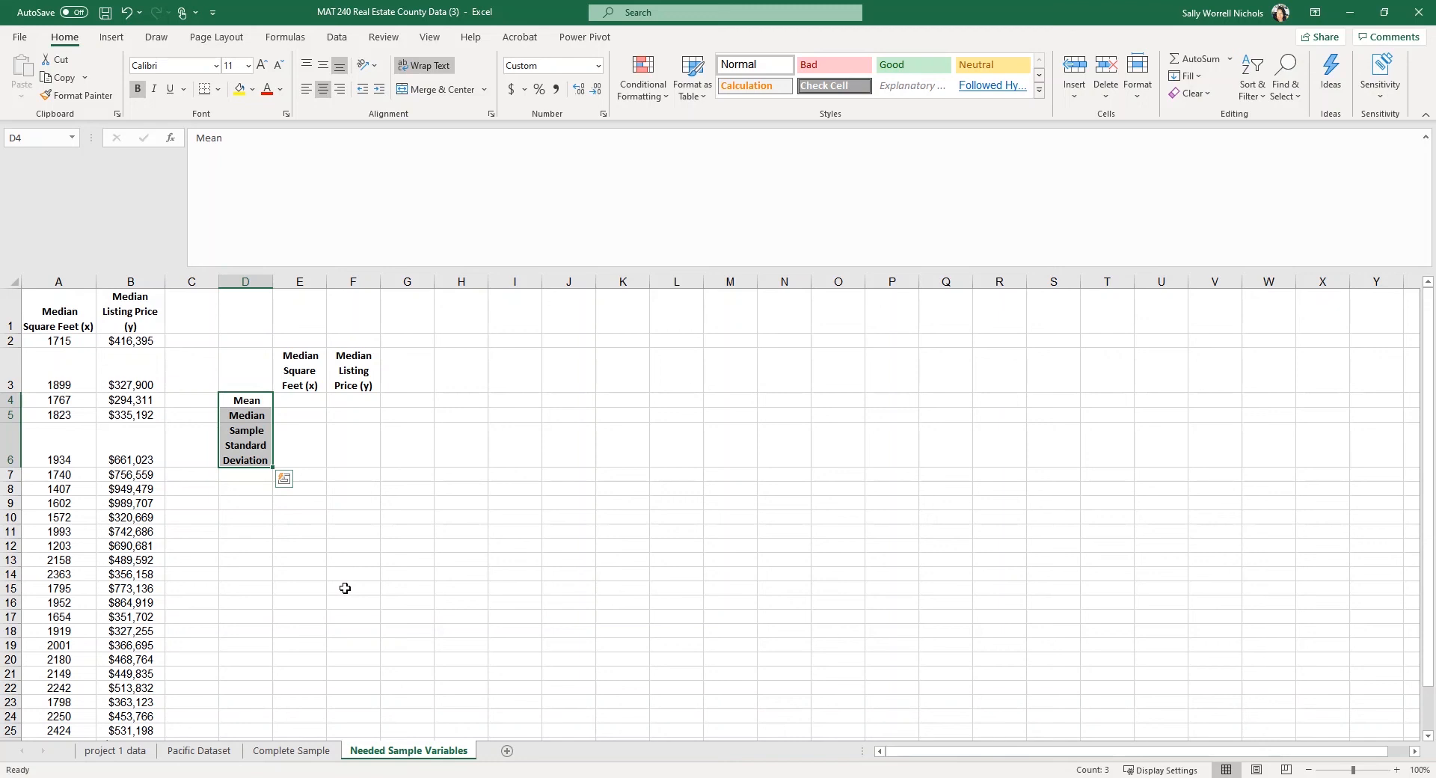
click(383, 41)
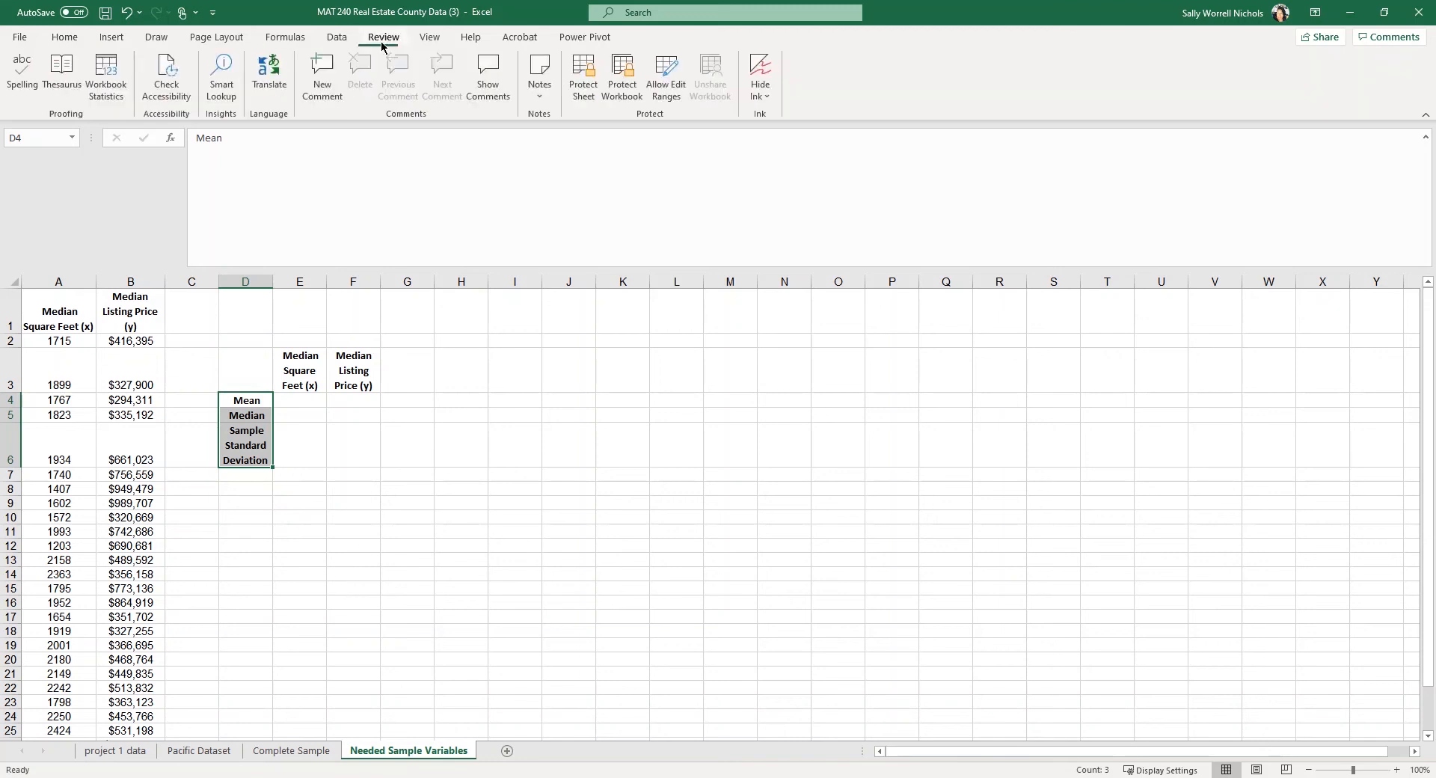
click(16, 89)
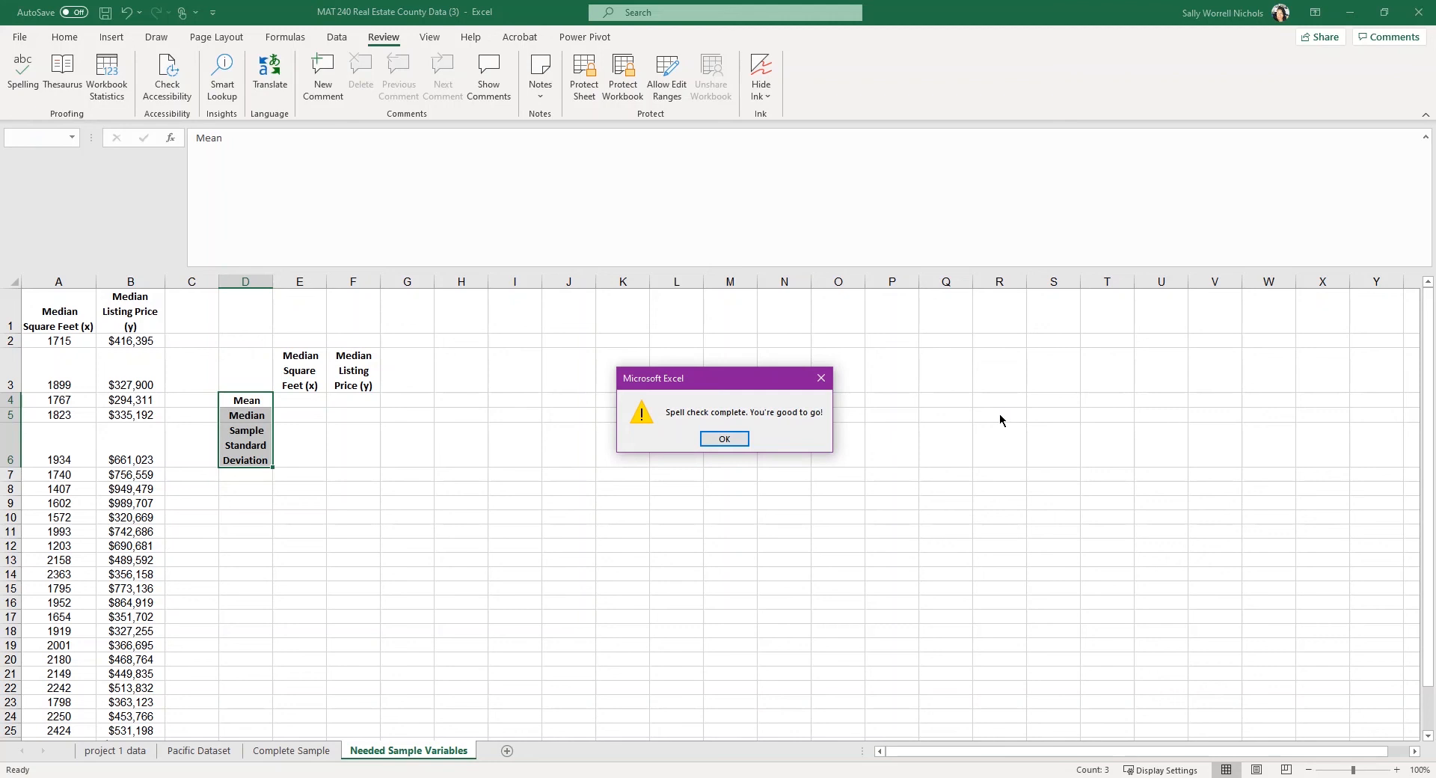
click(726, 439)
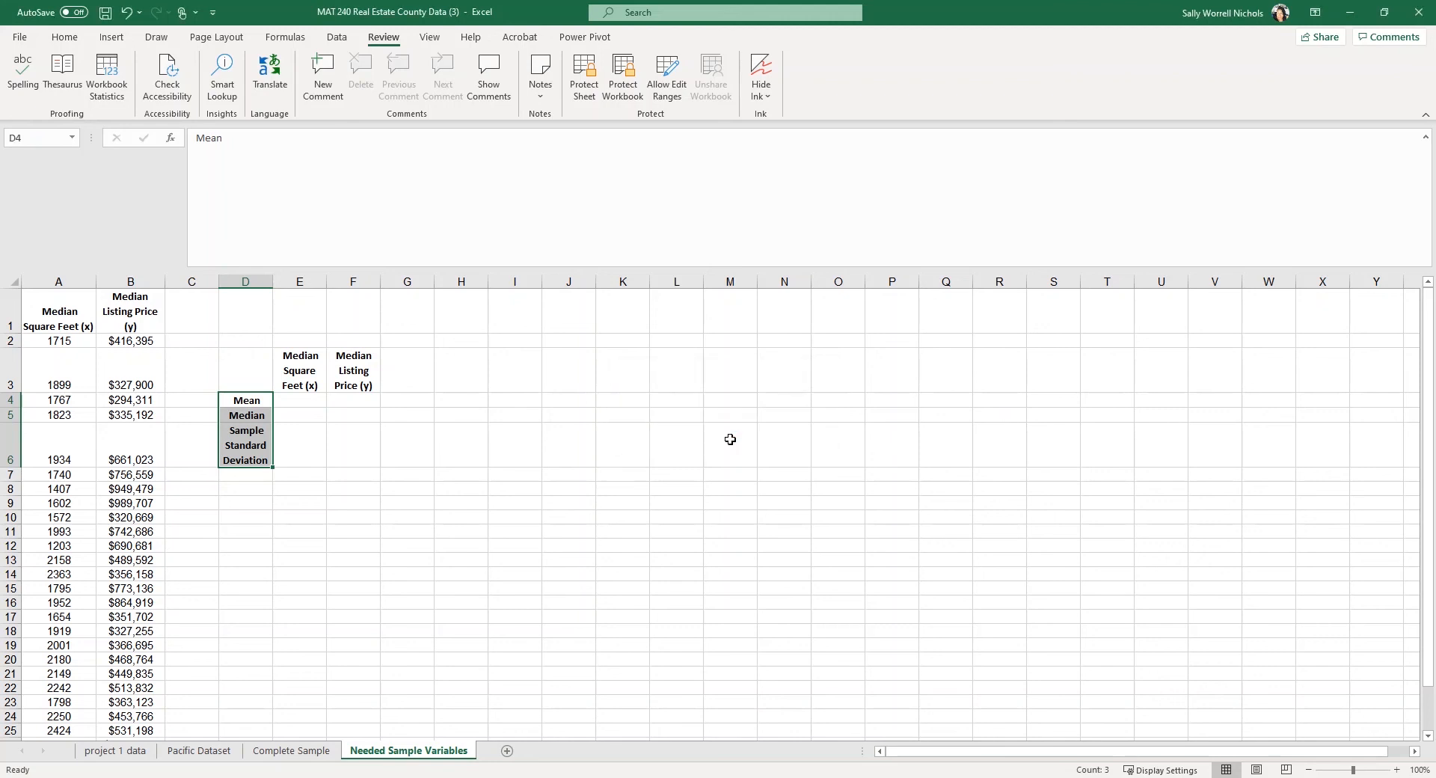
click(69, 39)
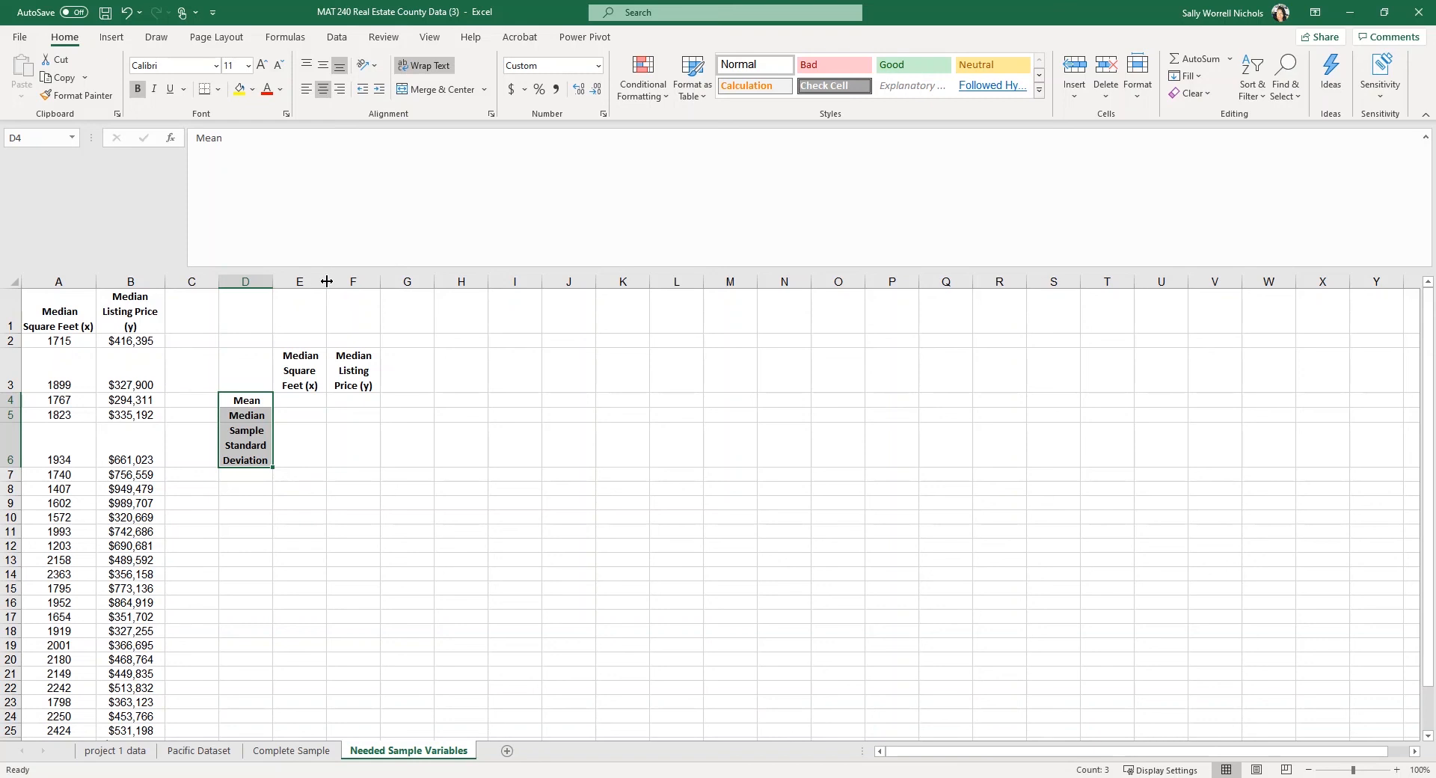
Widen column E to about 13.00 so its header fits on two lines.
drag(327, 282, 327, 281)
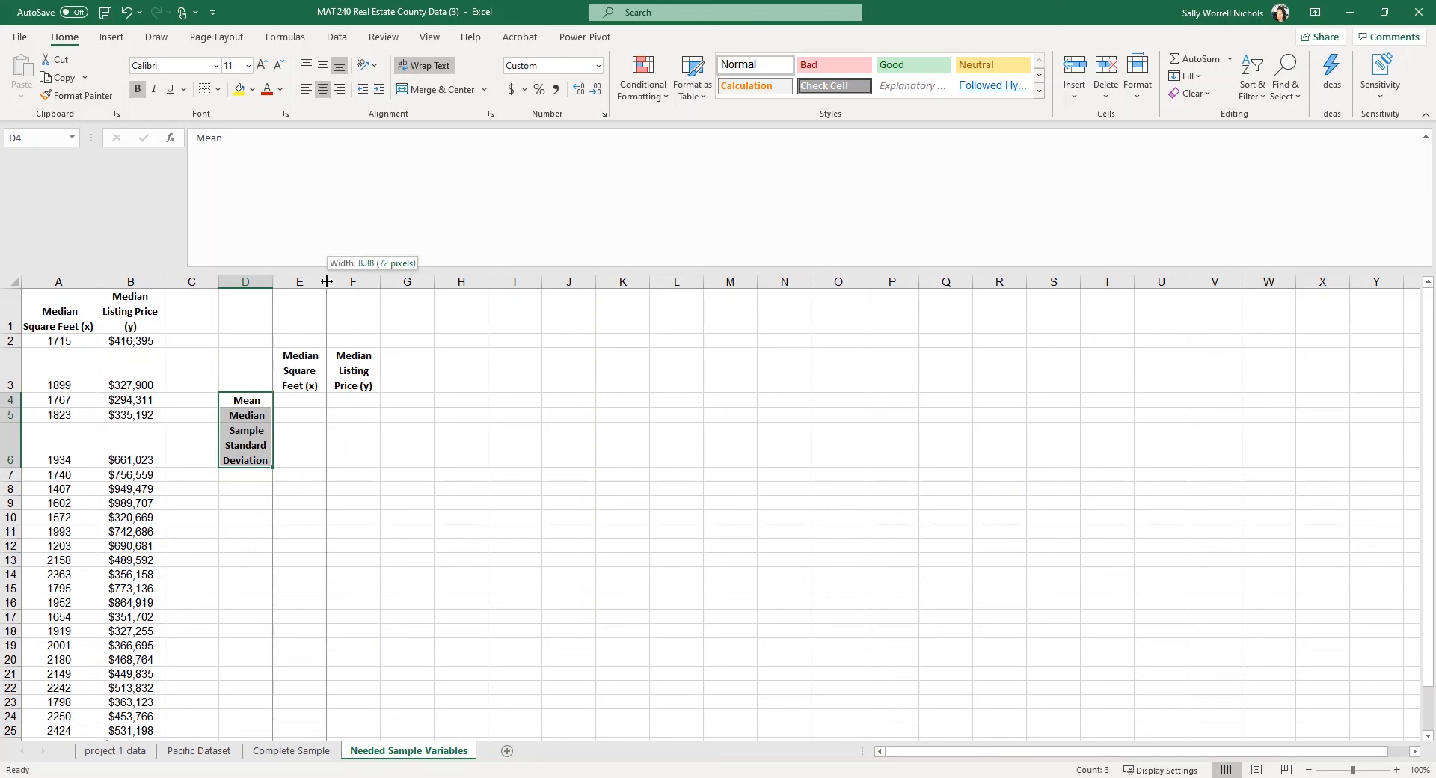
drag(327, 281, 442, 281)
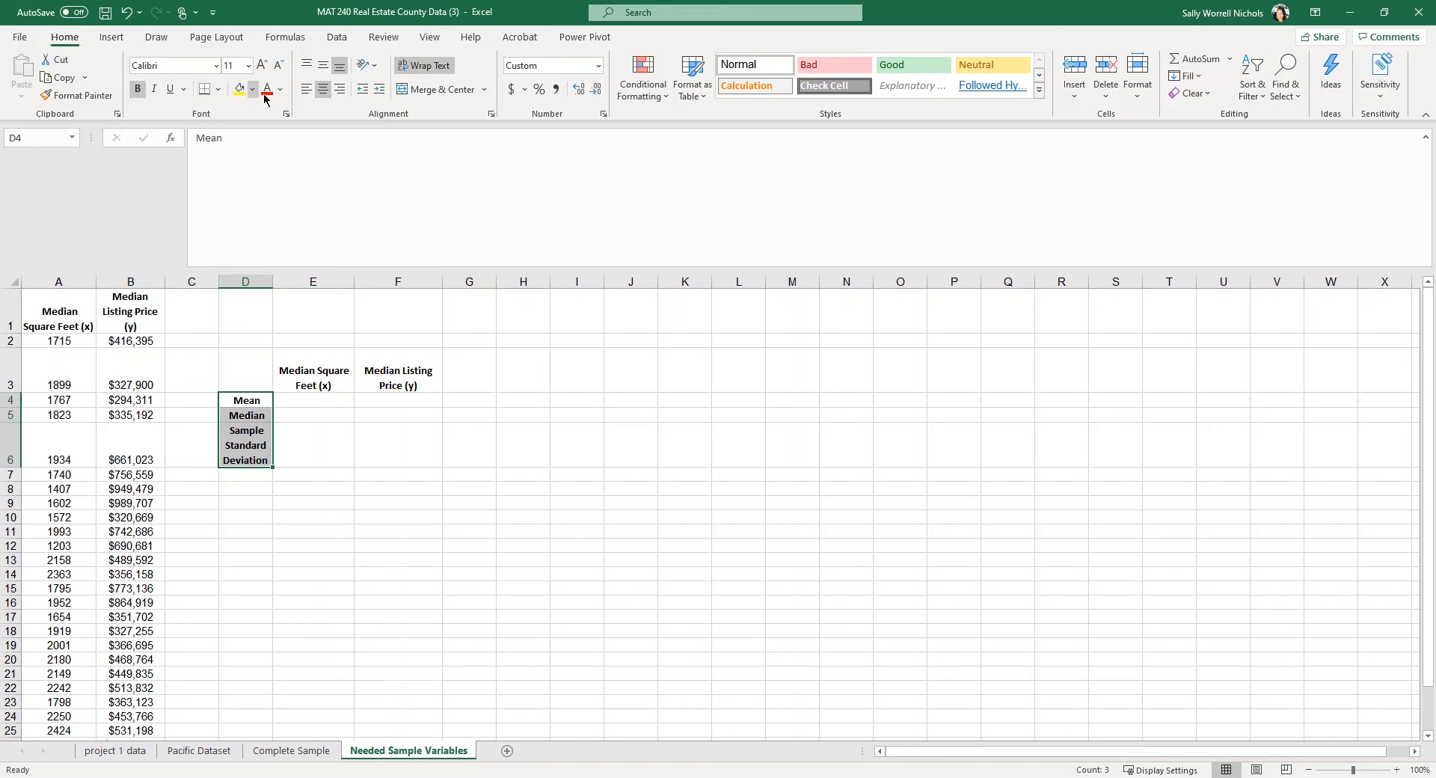
Apply All Borders to the D4:D6 labels and to the E3:F6 header and result cells.
click(219, 91)
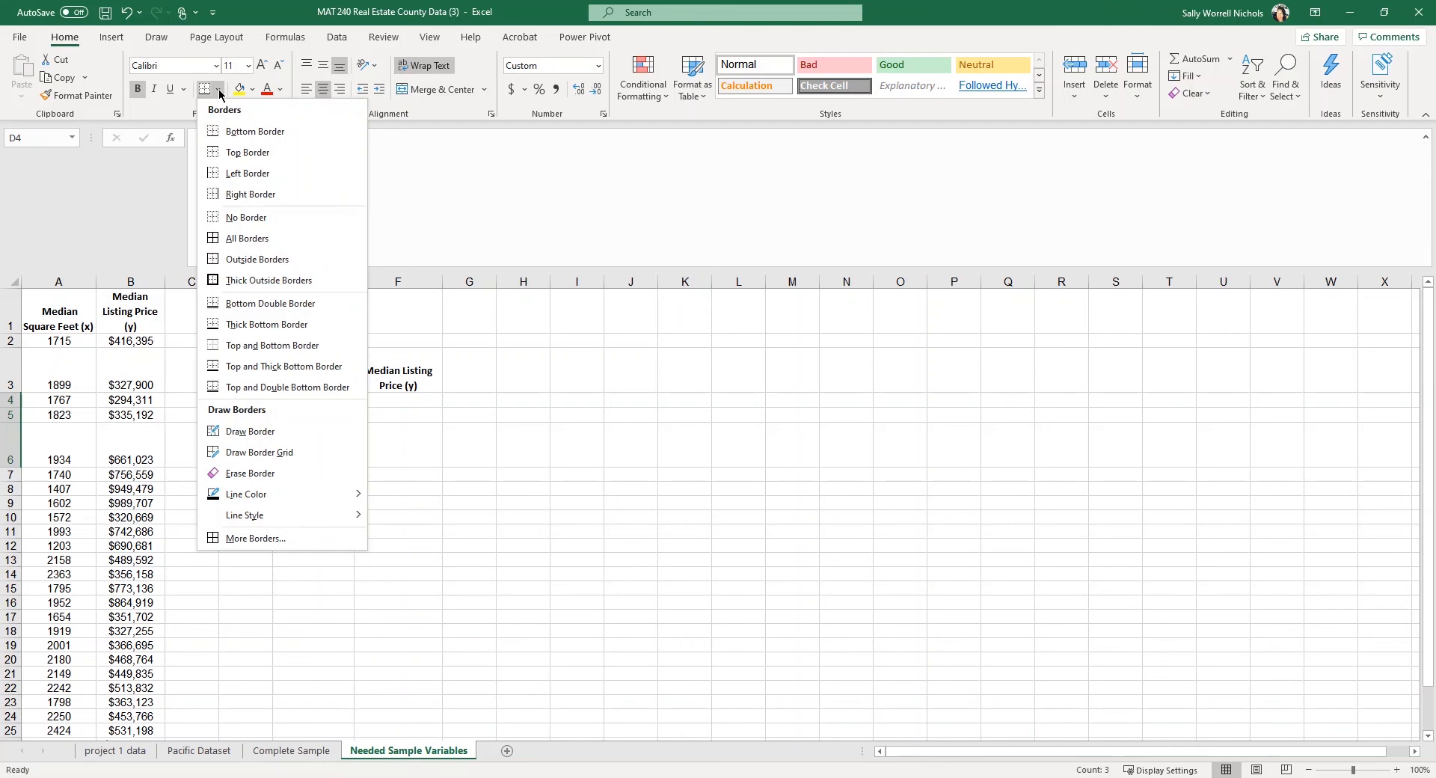
click(250, 239)
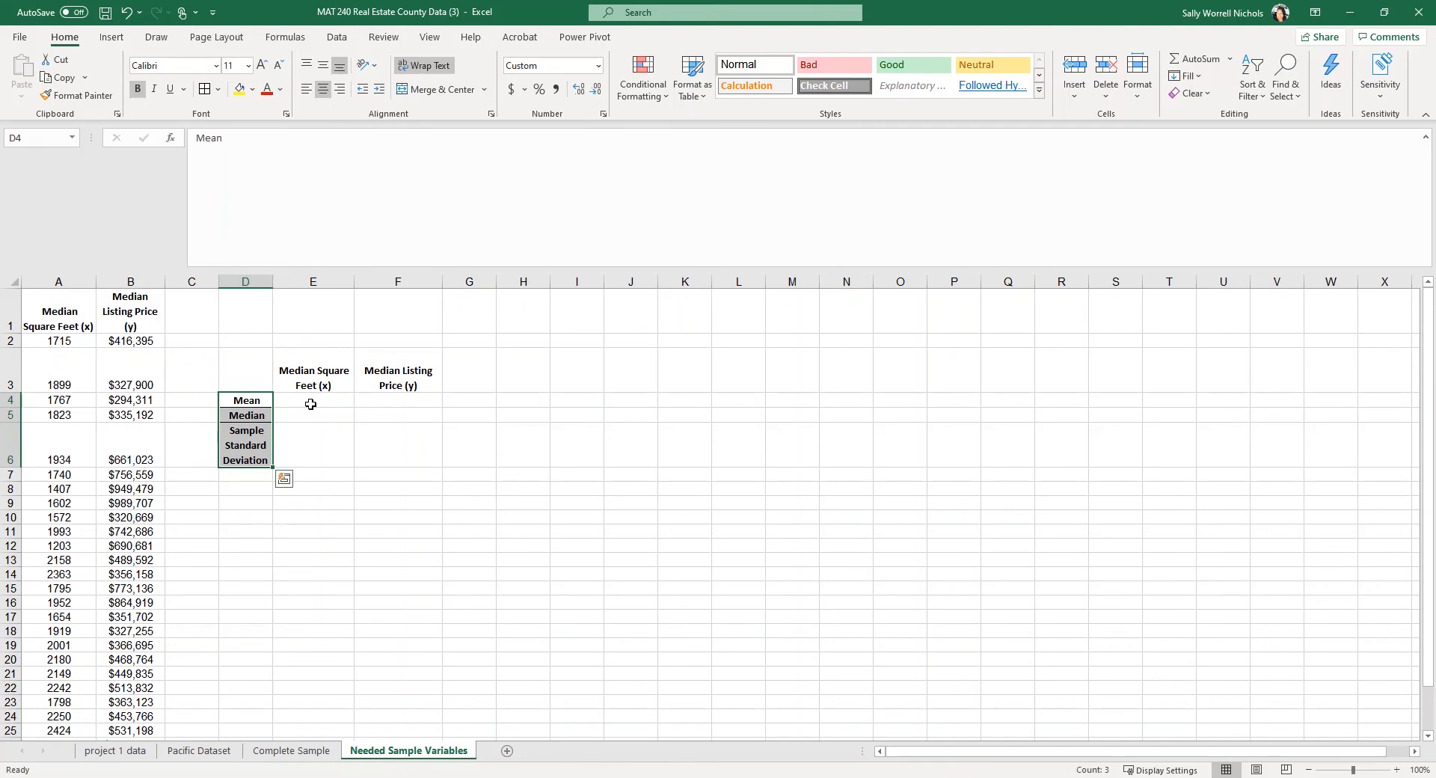
drag(308, 400, 376, 445)
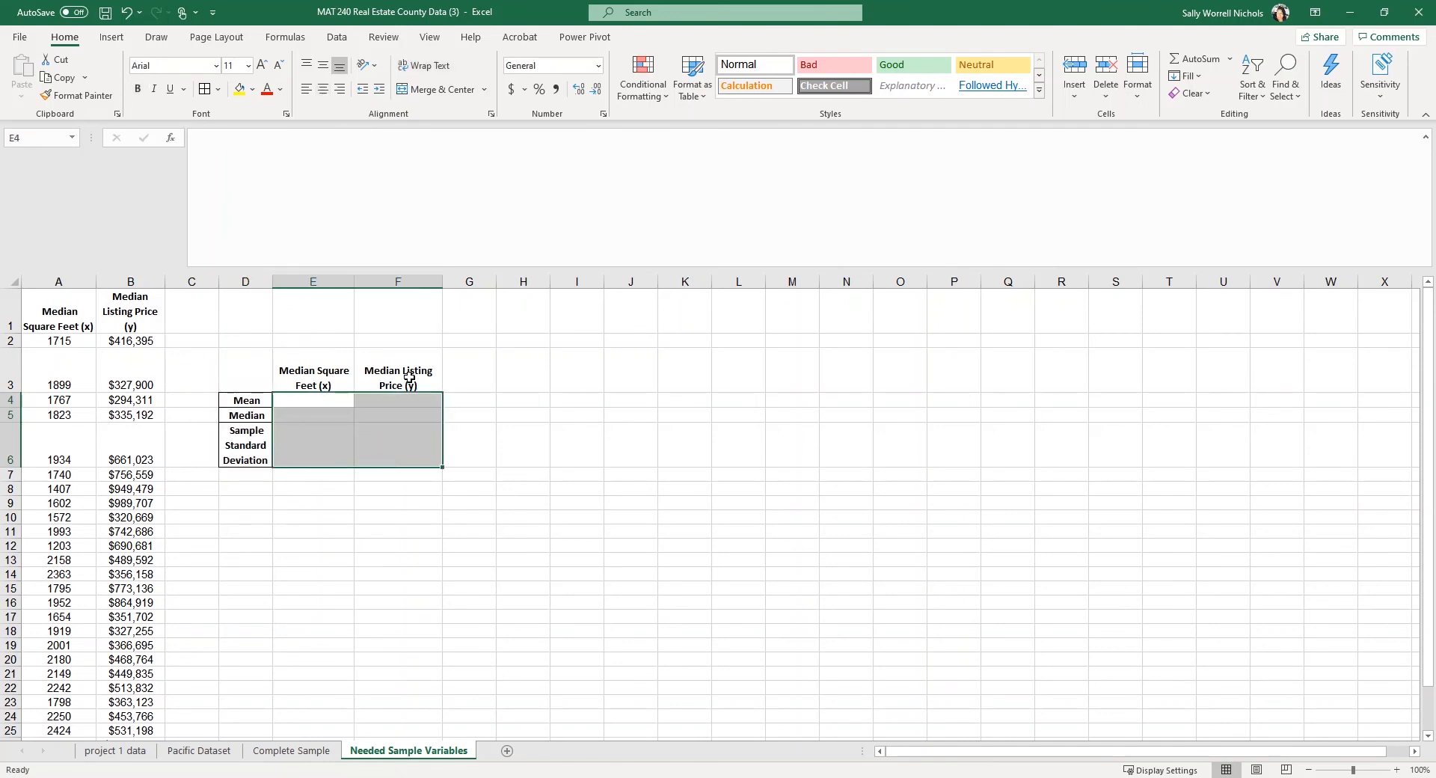
drag(308, 370, 376, 446)
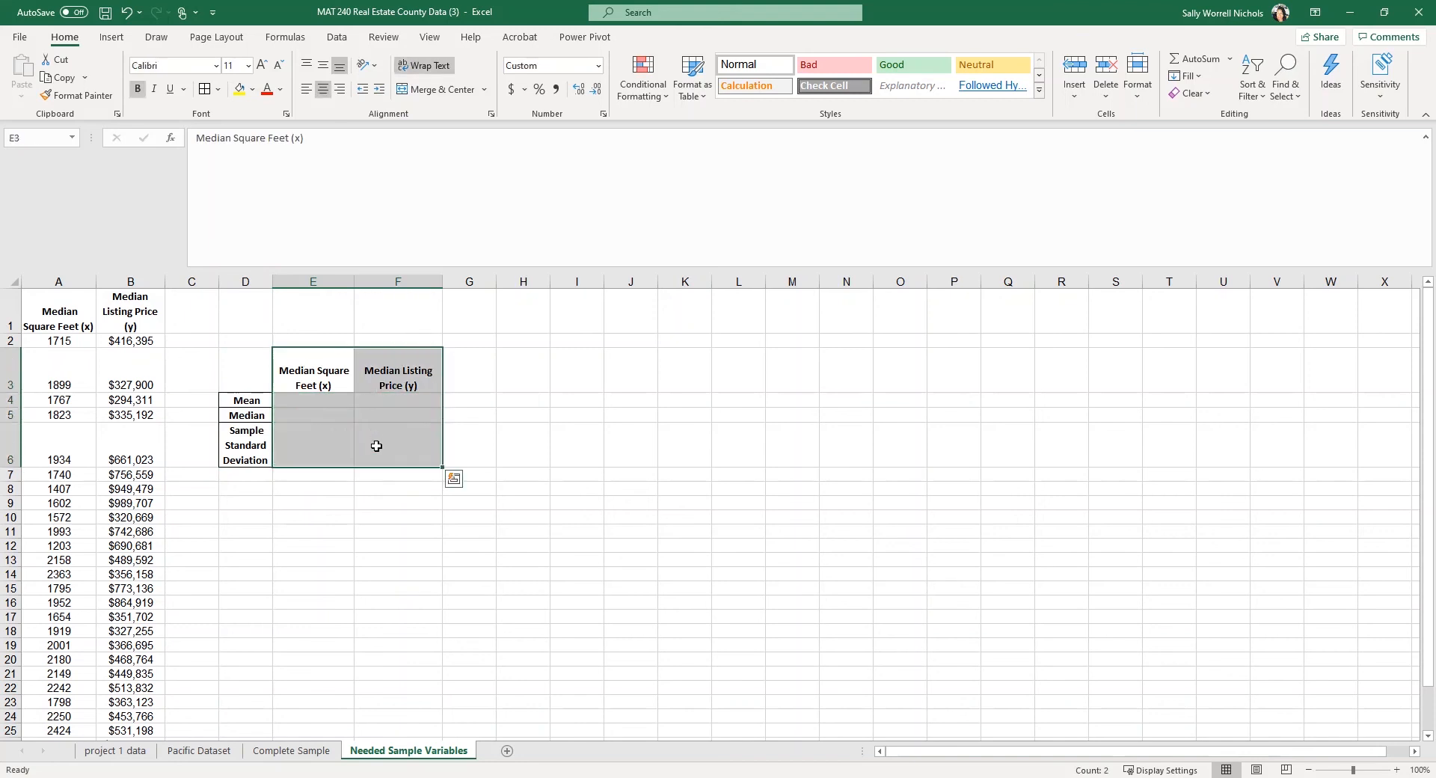
click(313, 367)
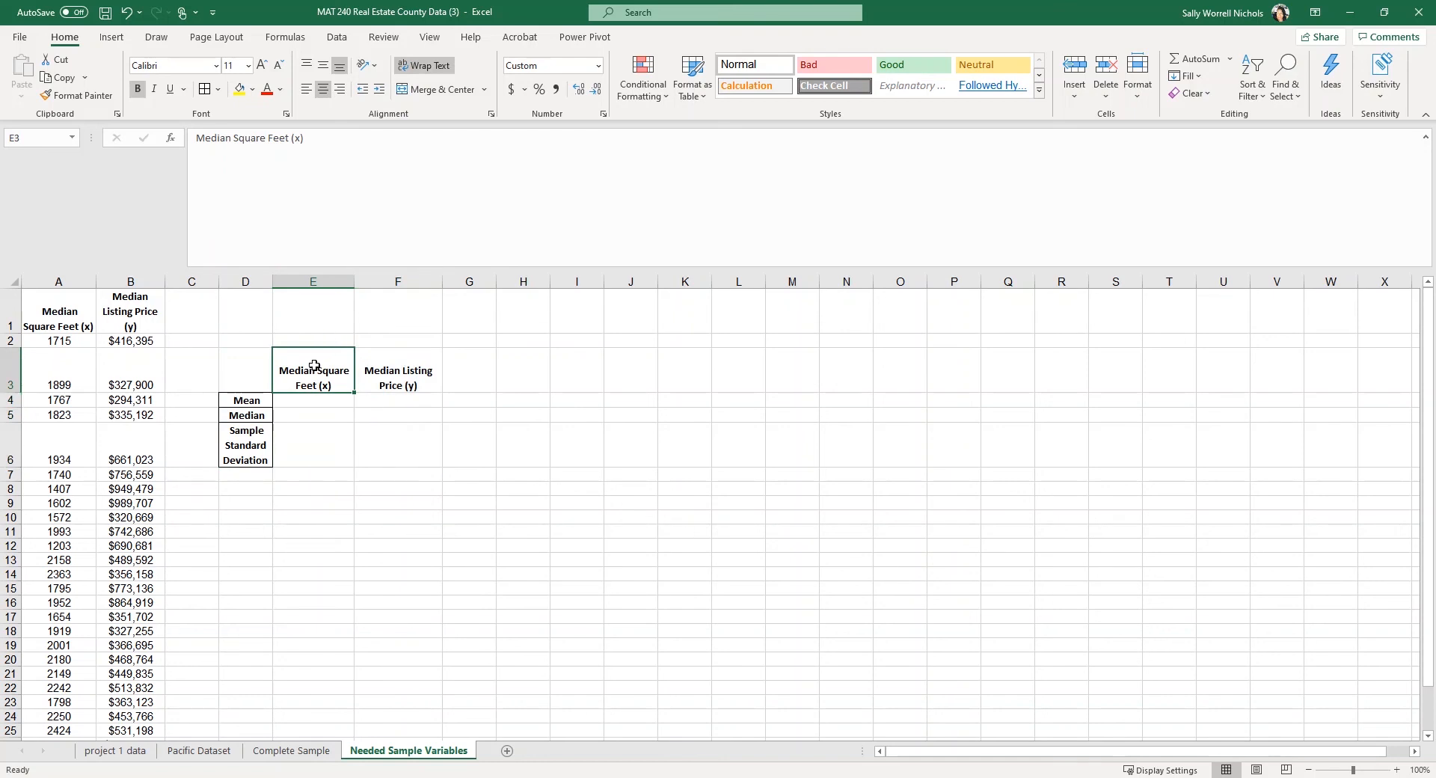
mouse_move(314, 366)
mouse_down()
mouse_move(414, 420)
mouse_move(410, 450)
mouse_up()
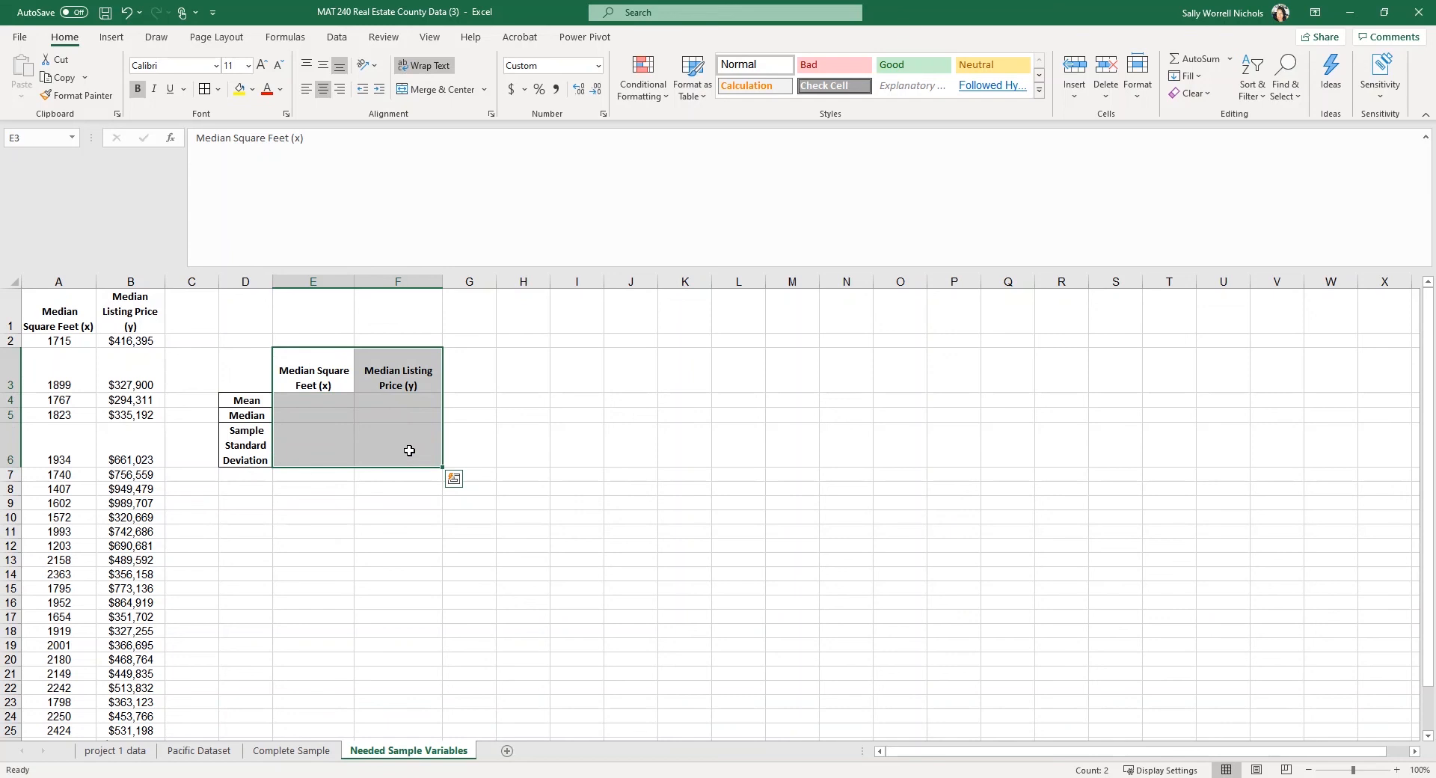
click(205, 90)
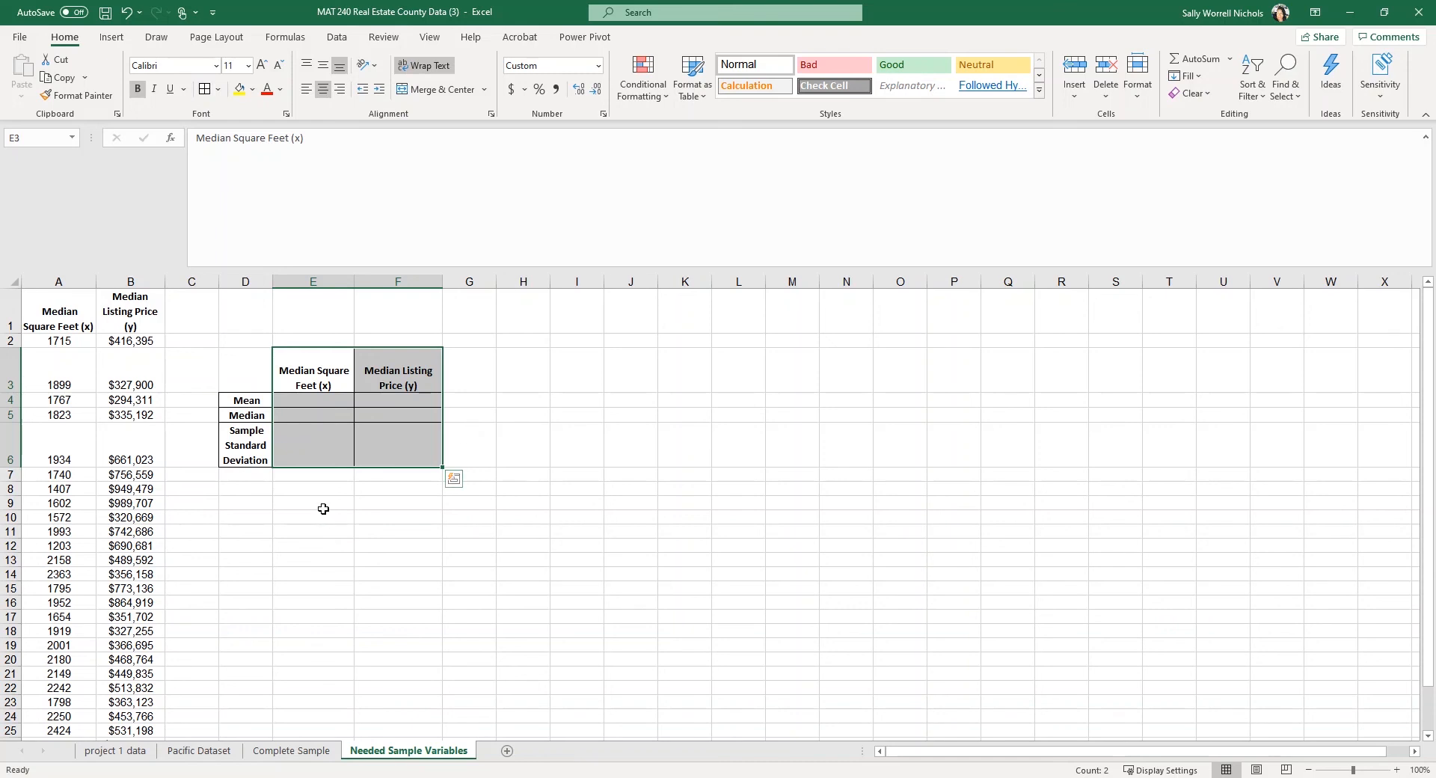
click(306, 400)
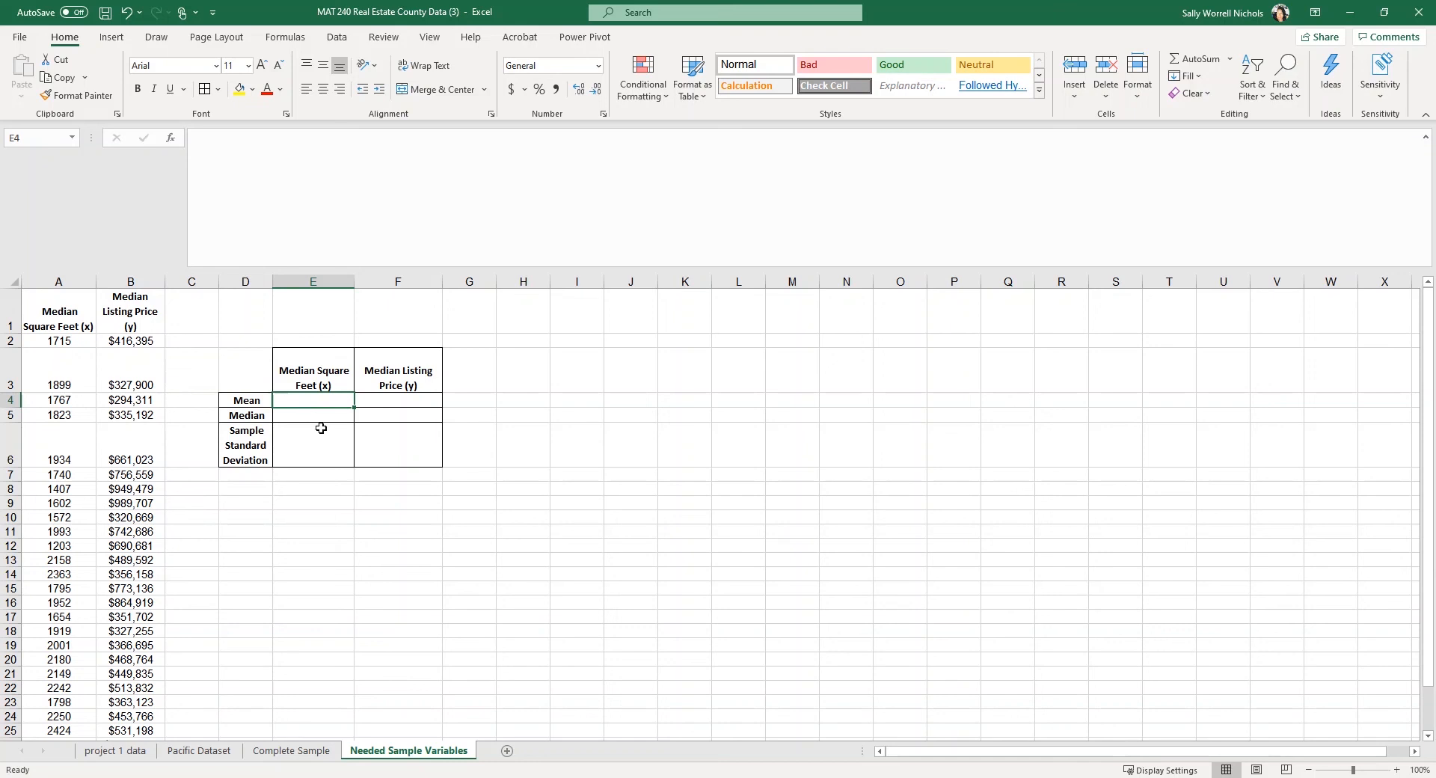
Enter an AVERAGE formula over column A in E4, showing a mean of 1,876.
text(=)
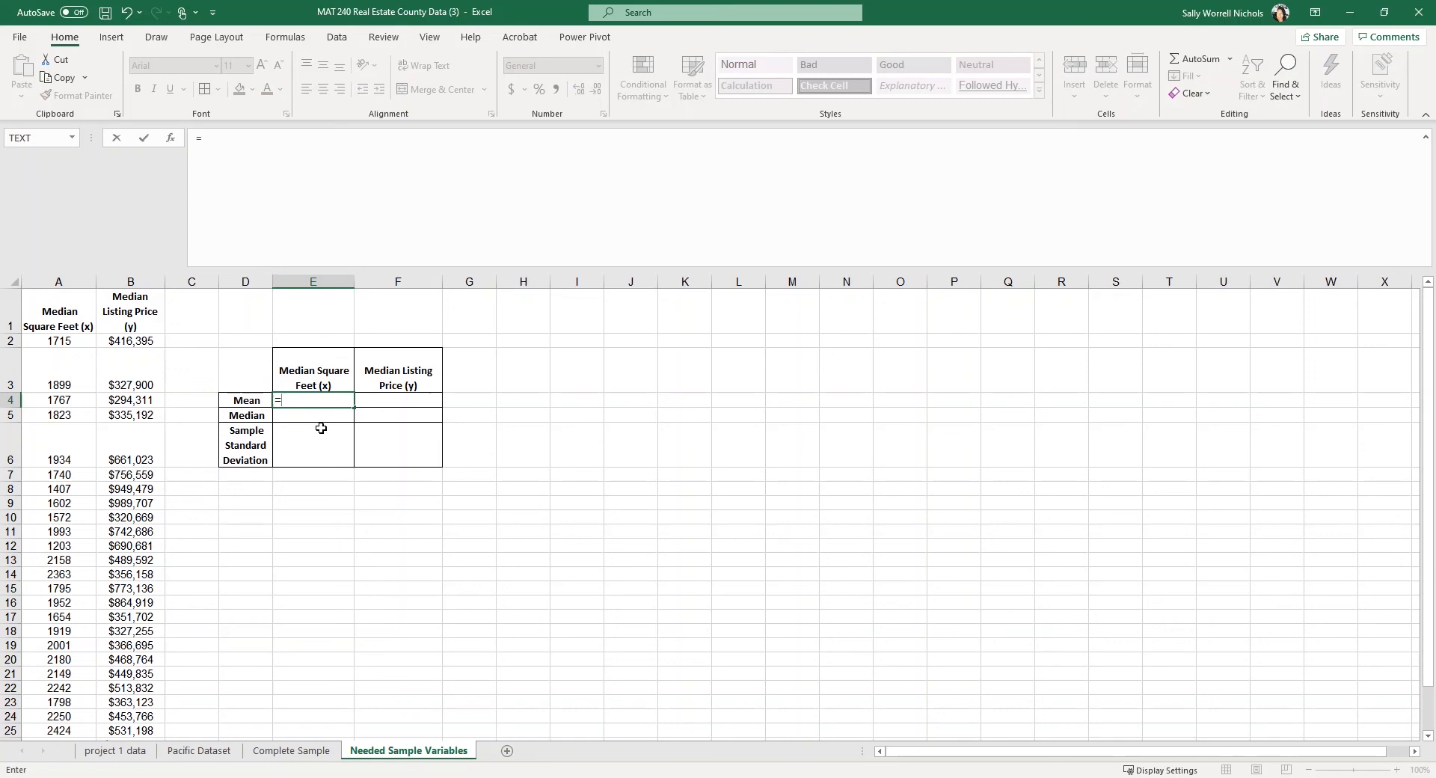
text(av)
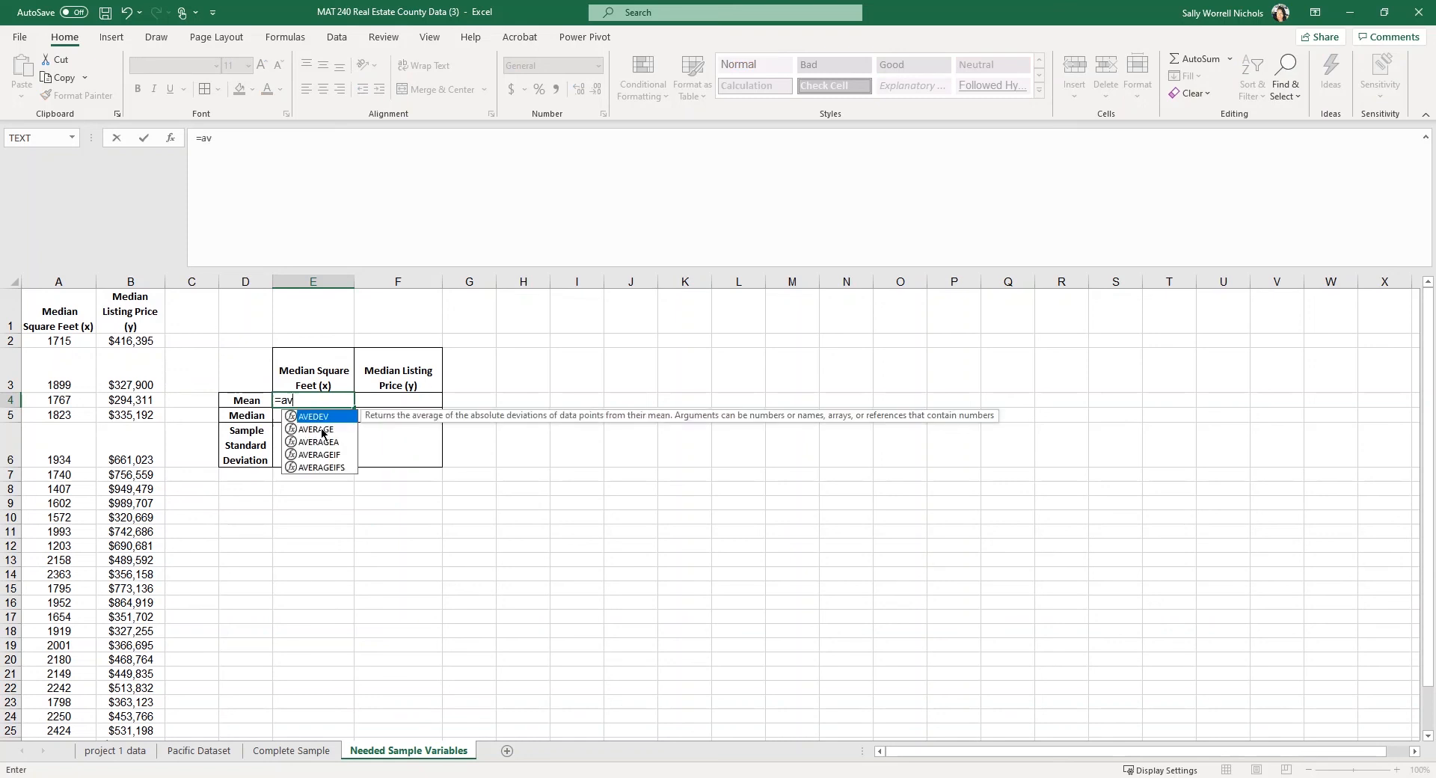
text(e)
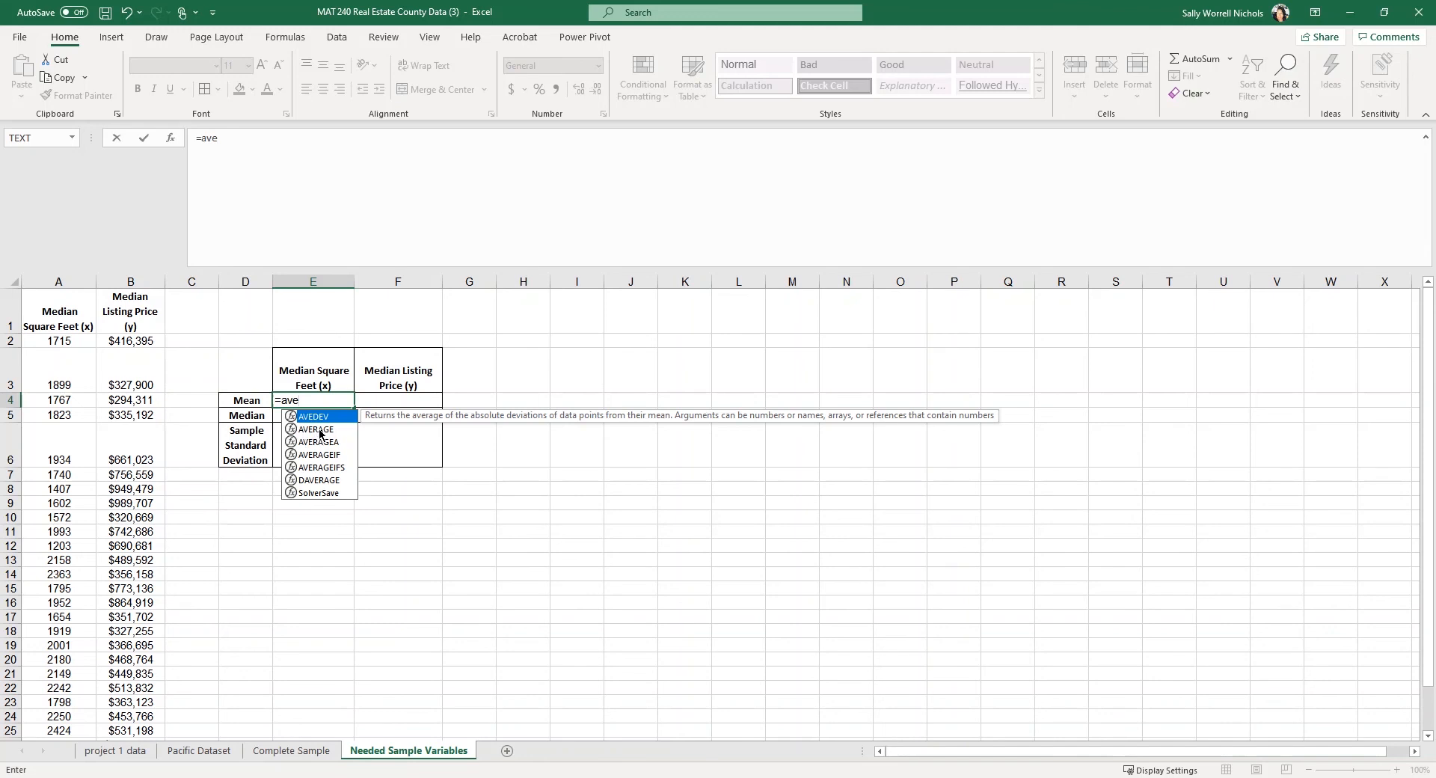
double_click(317, 430)
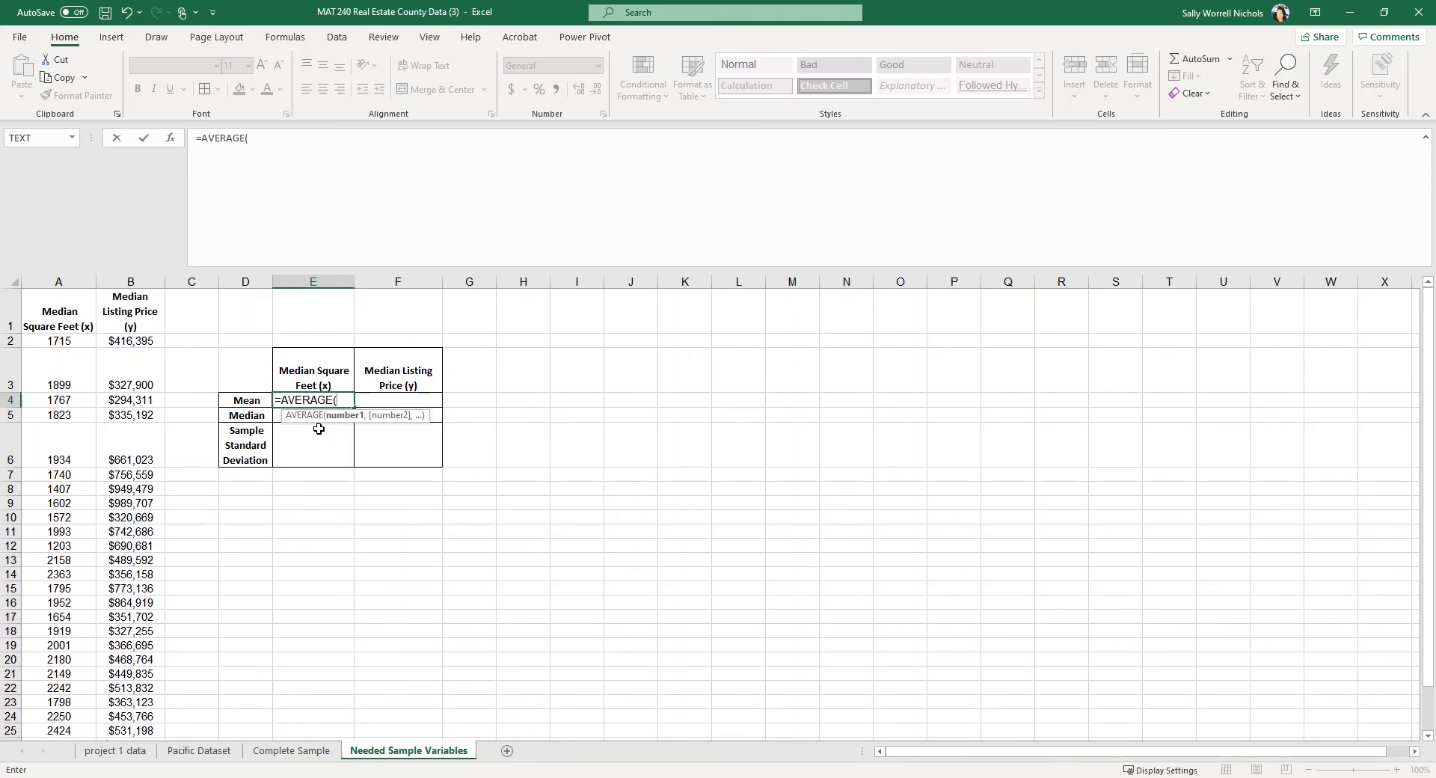
click(62, 280)
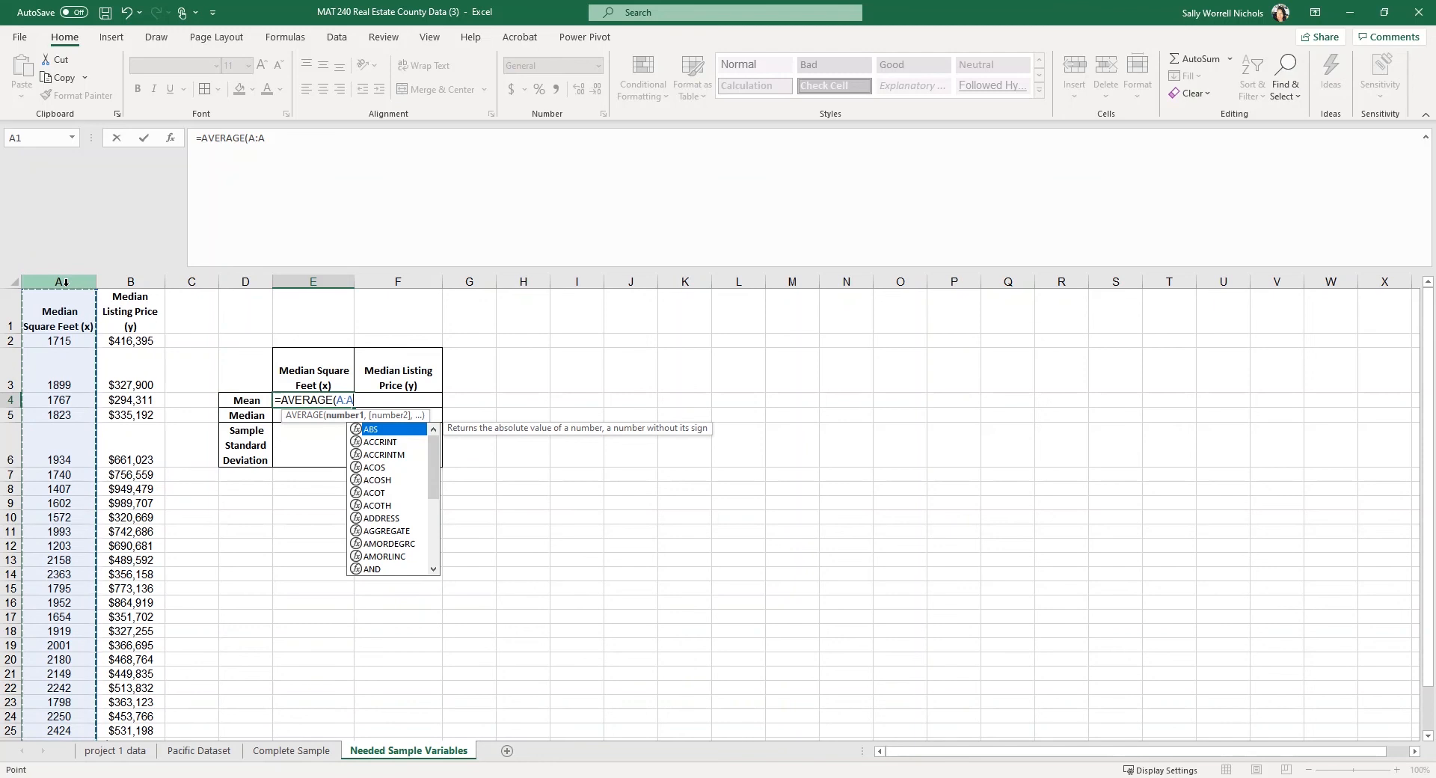
key(Return)
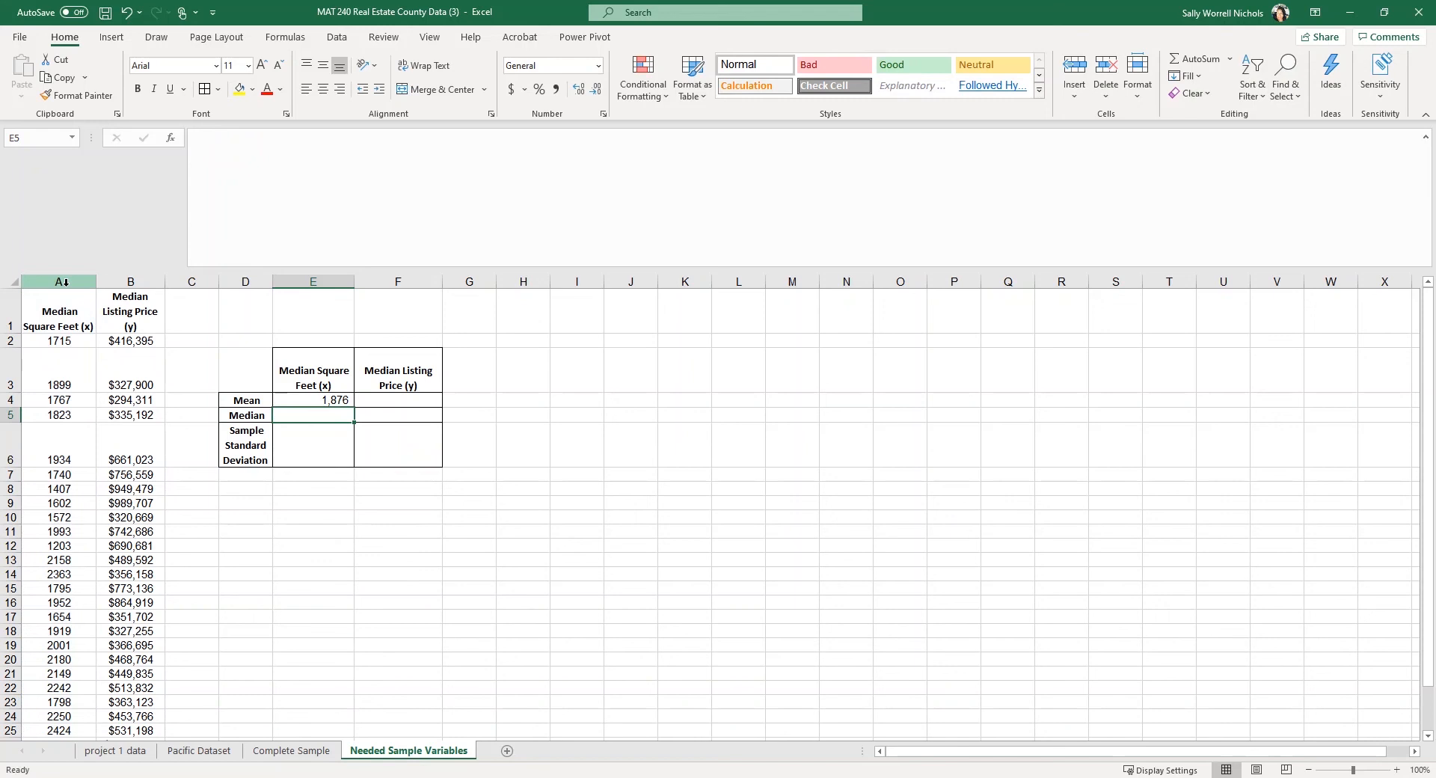
Enter a MEDIAN formula over column A in E5, showing a median of 1,853.
double_click(328, 417)
text(=)
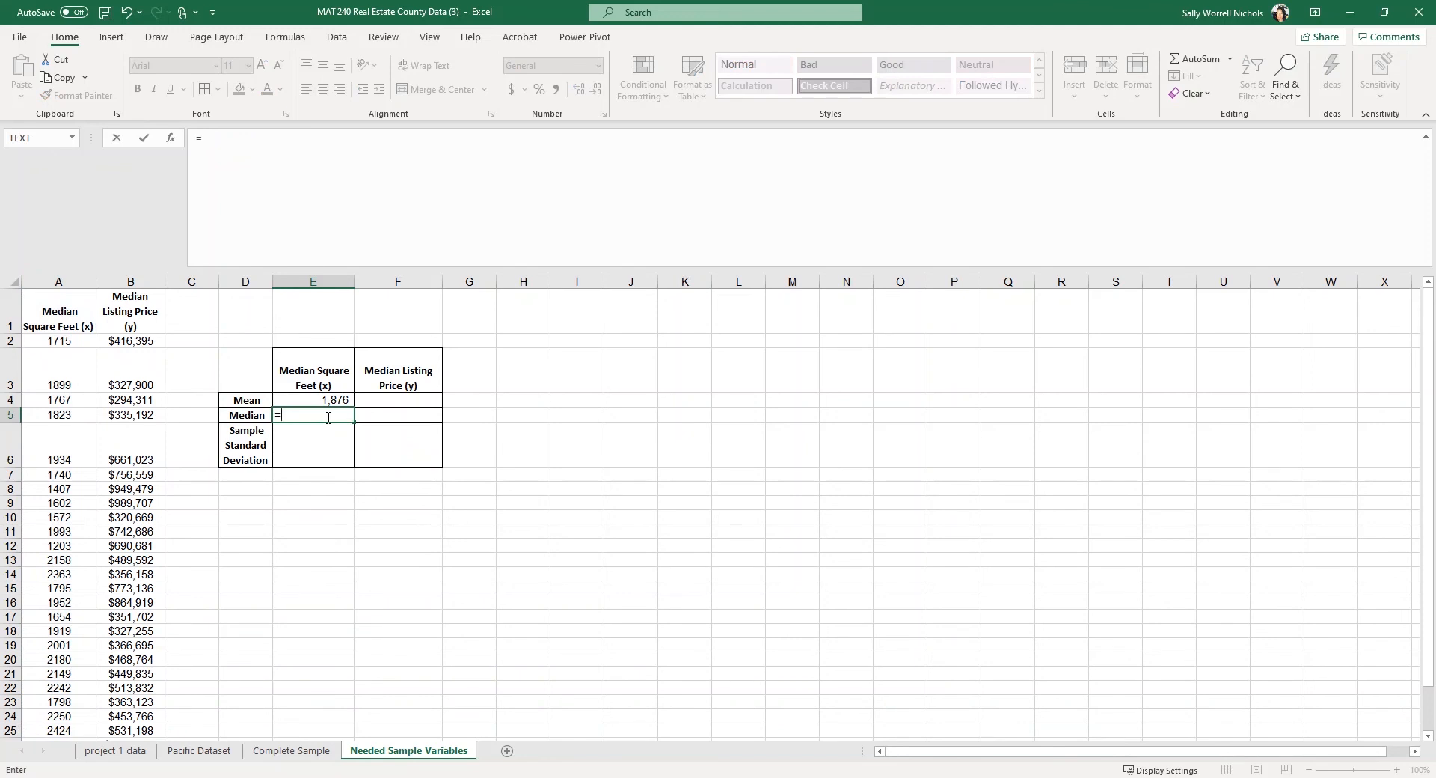
text(media)
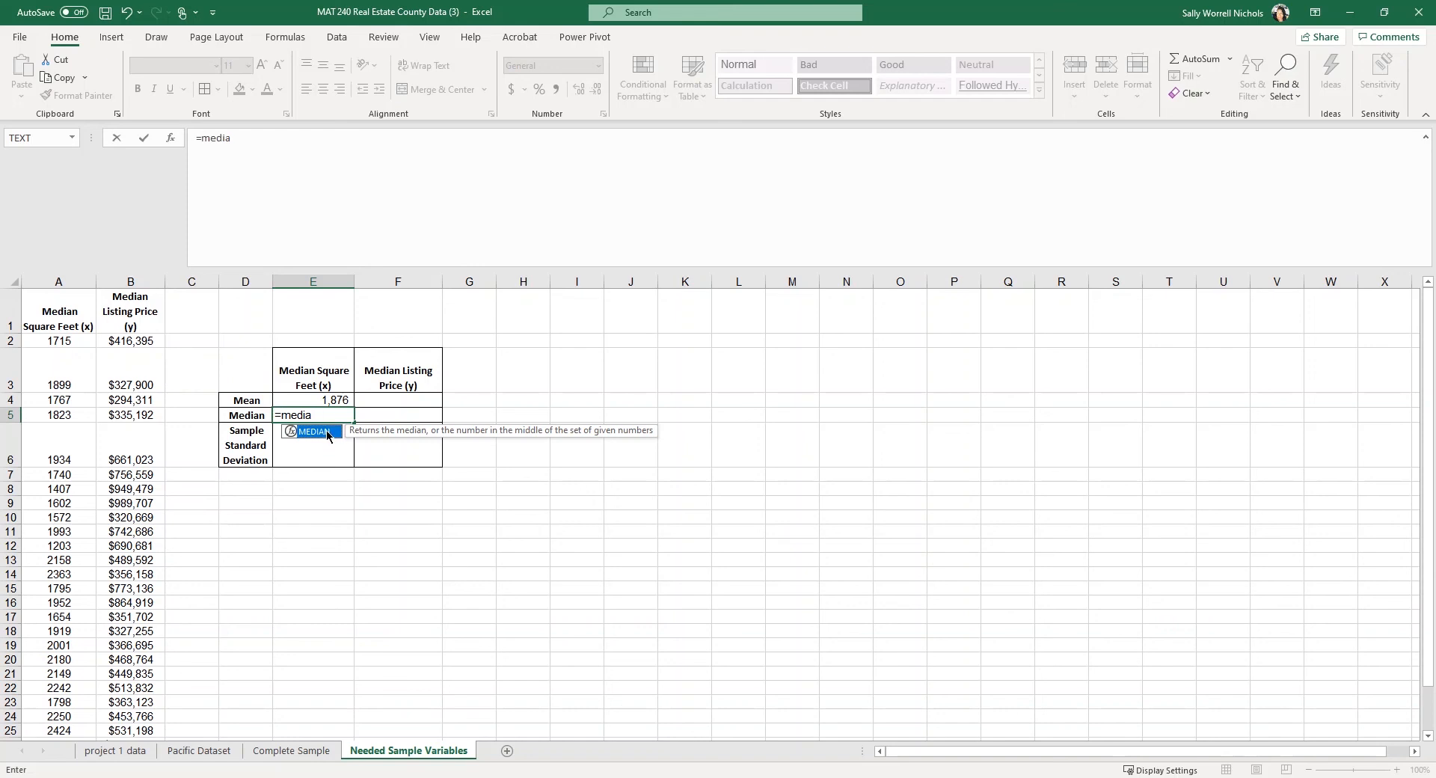
double_click(326, 433)
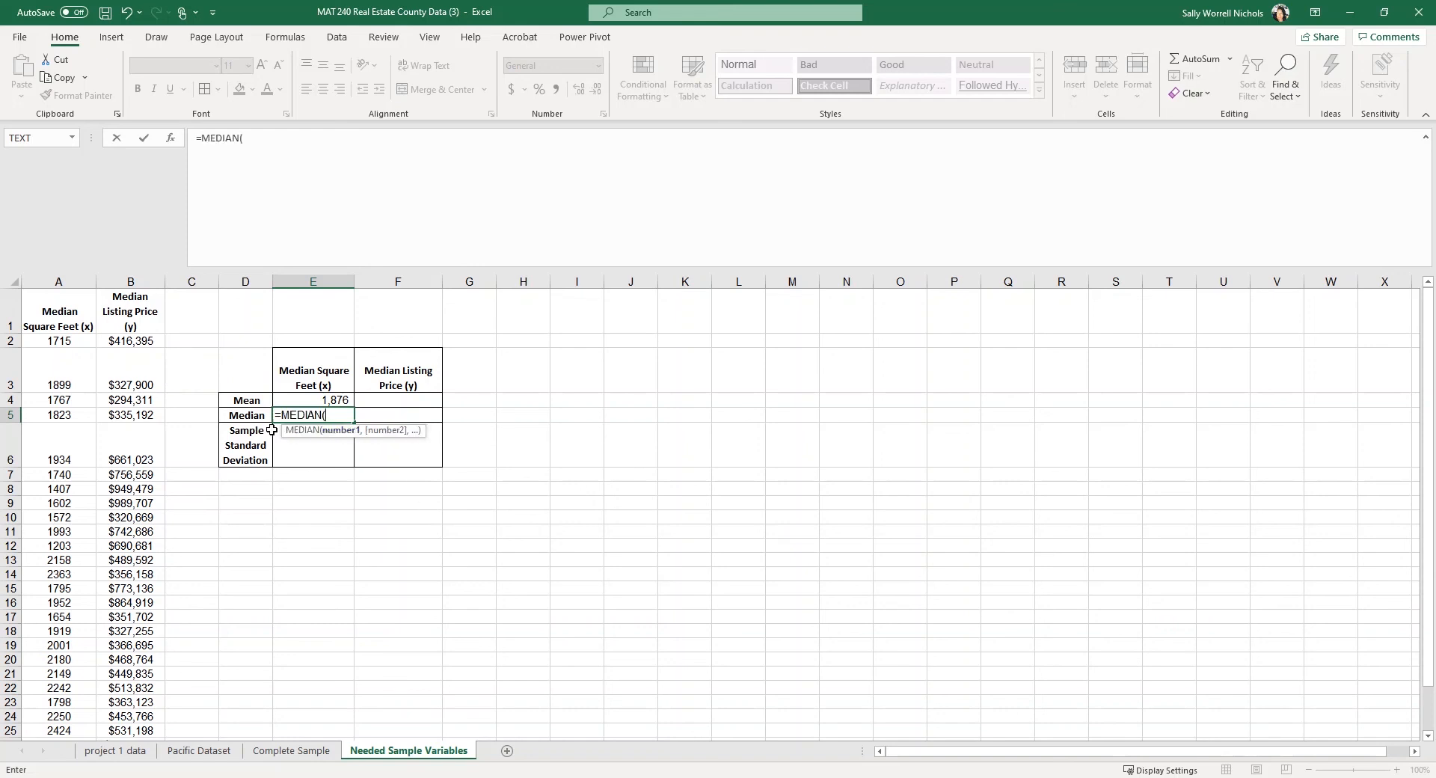
click(72, 282)
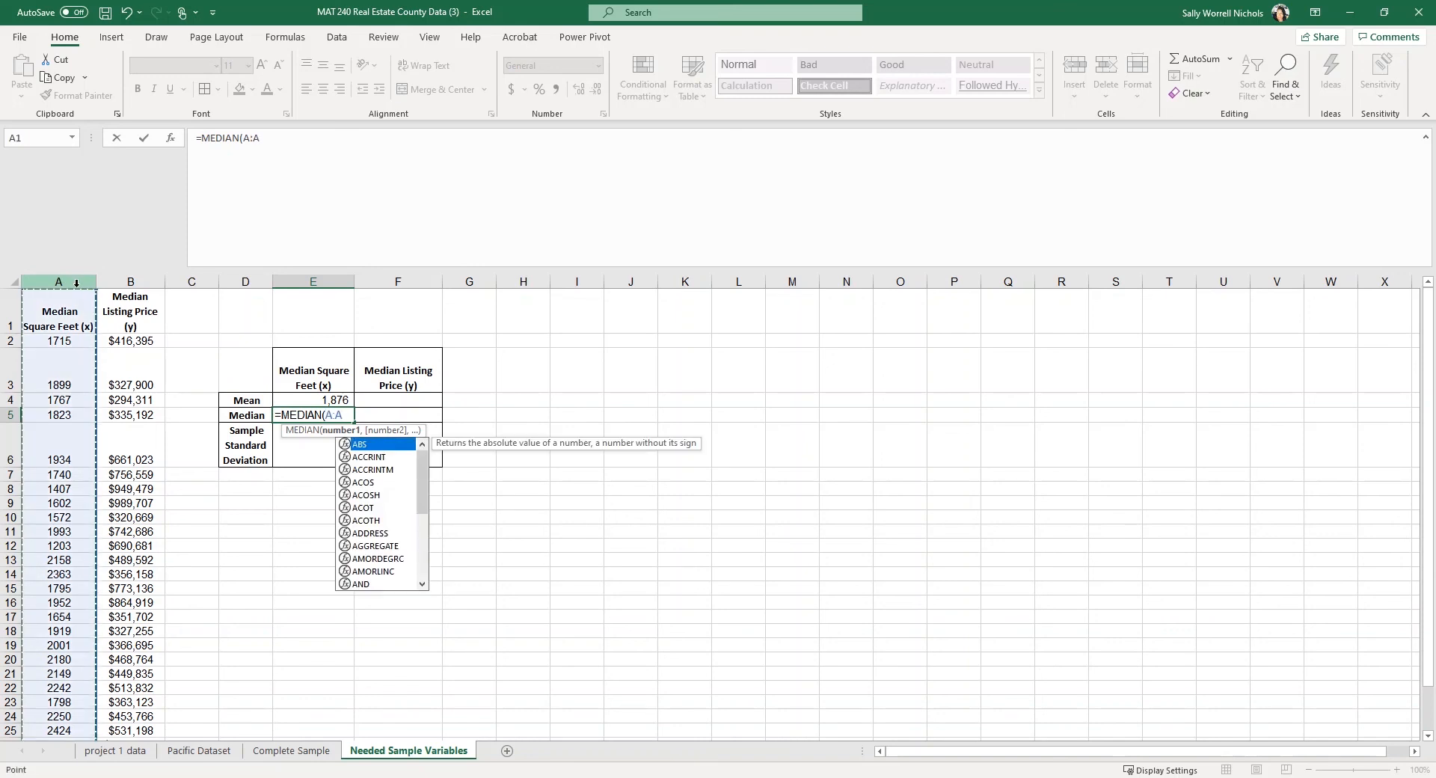
key(Return)
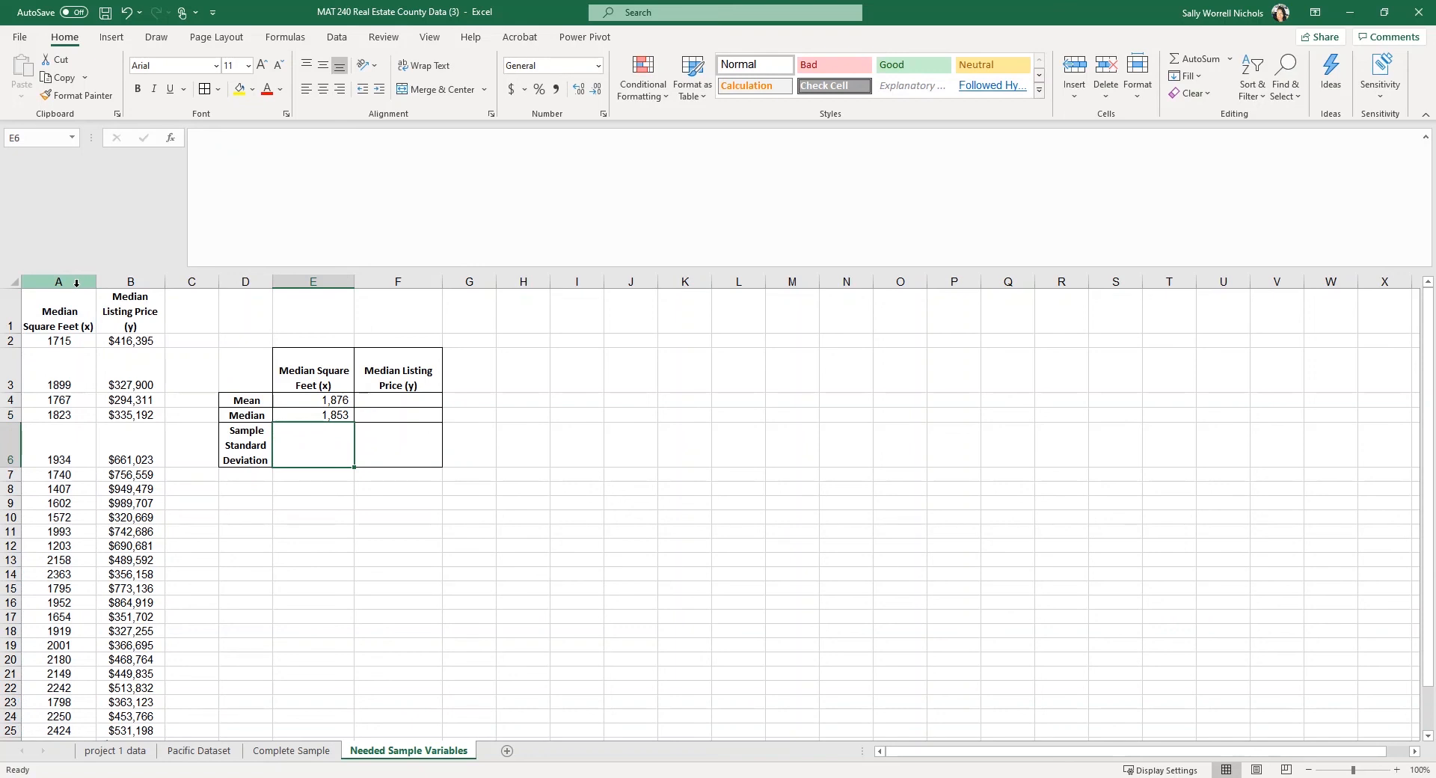
Enter a STDEV.S formula over column A in E6, showing 276.9464566.
text(=)
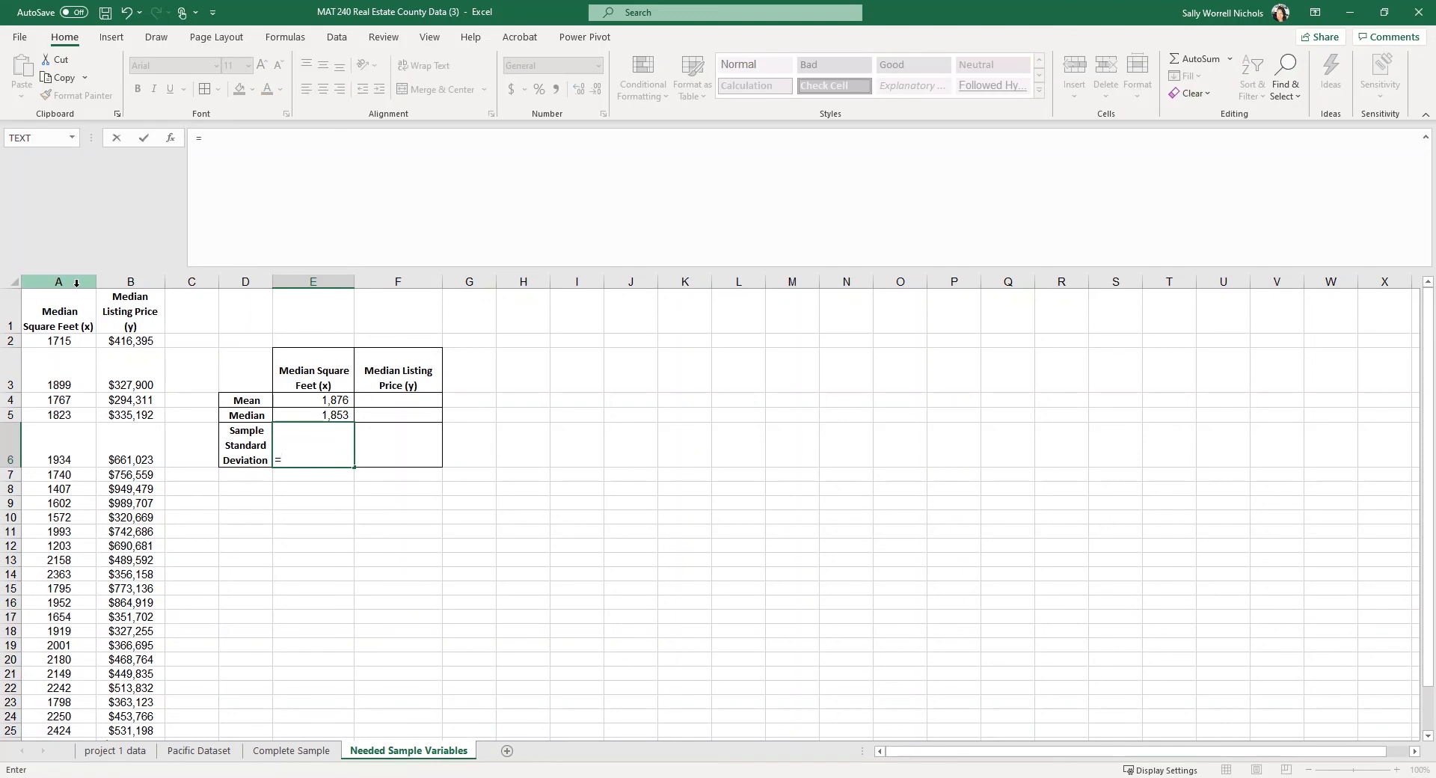
text(std)
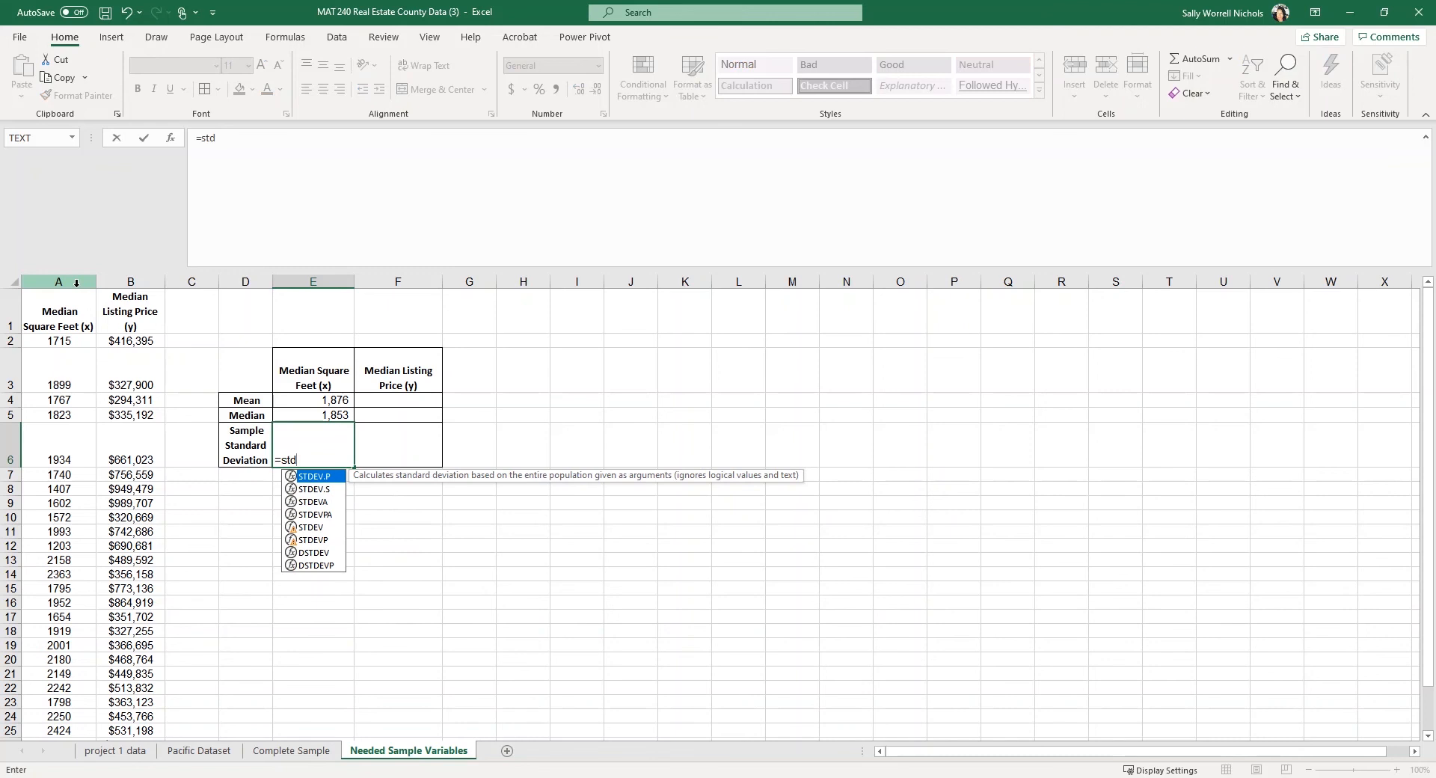
click(314, 492)
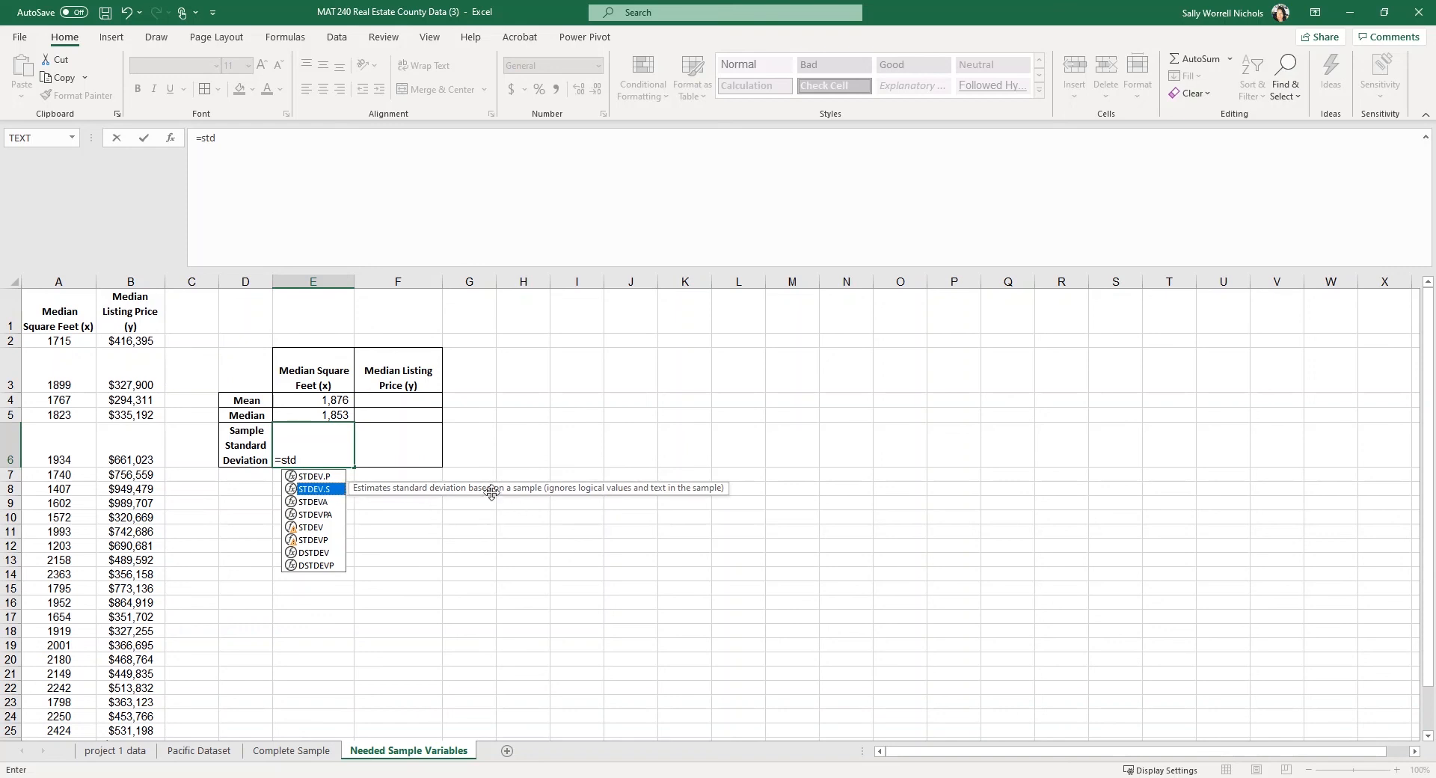
double_click(313, 490)
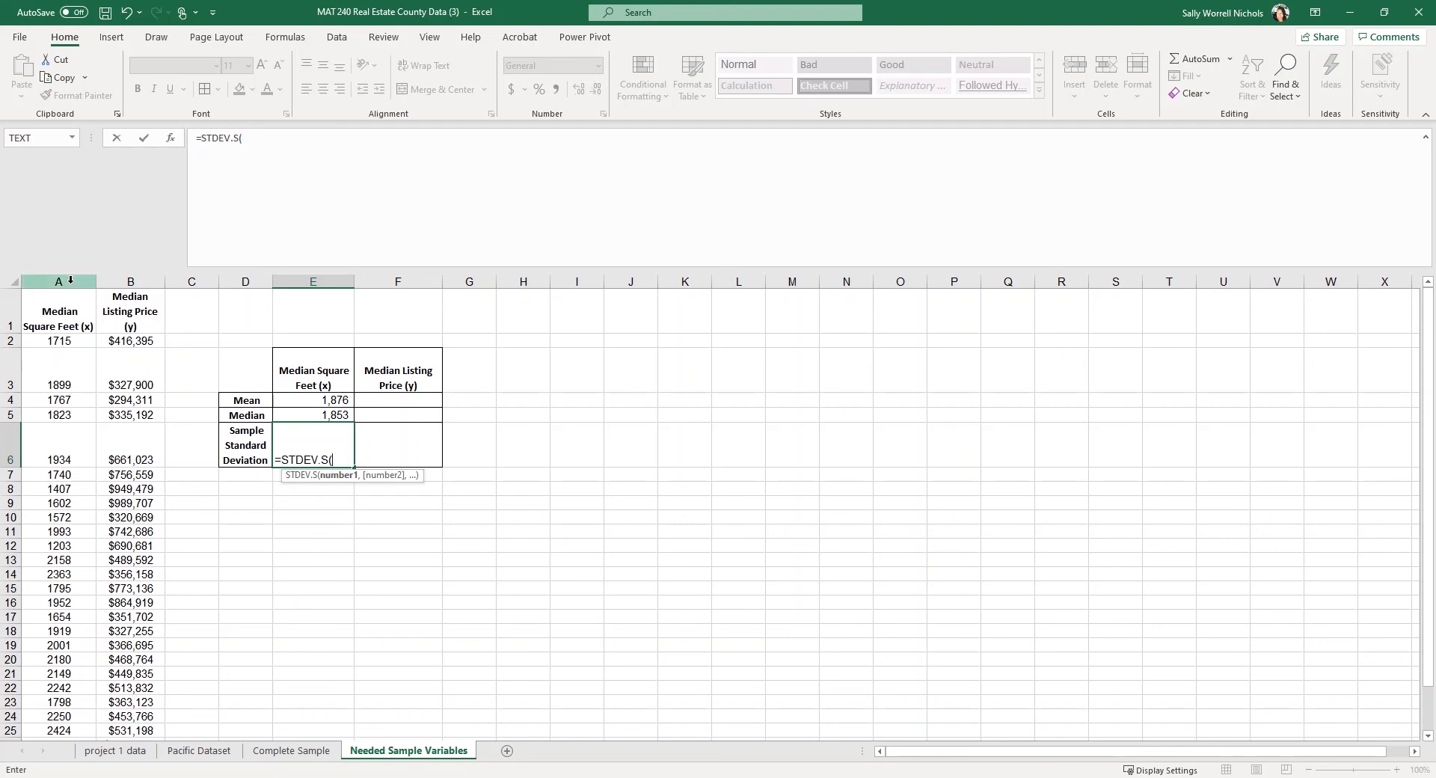
click(70, 280)
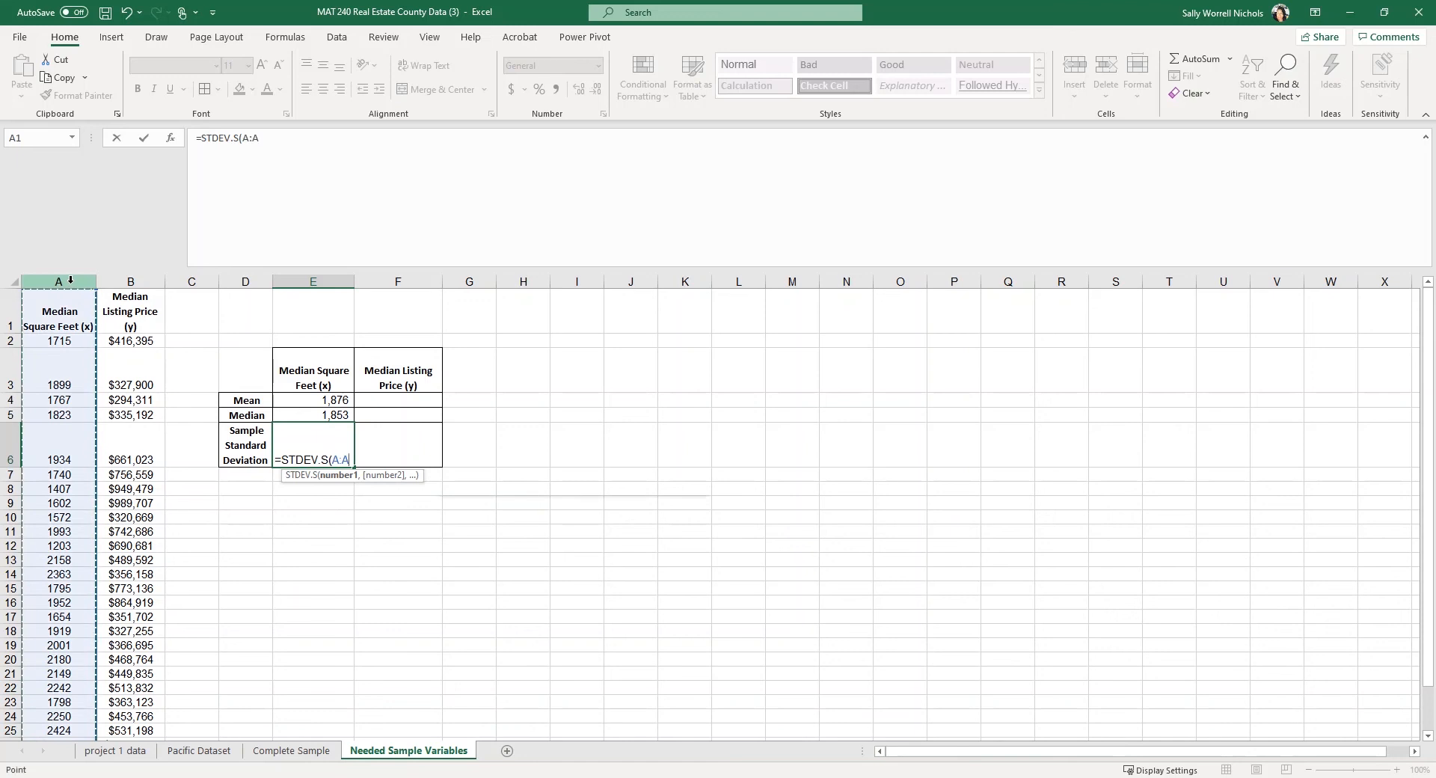
key(Return)
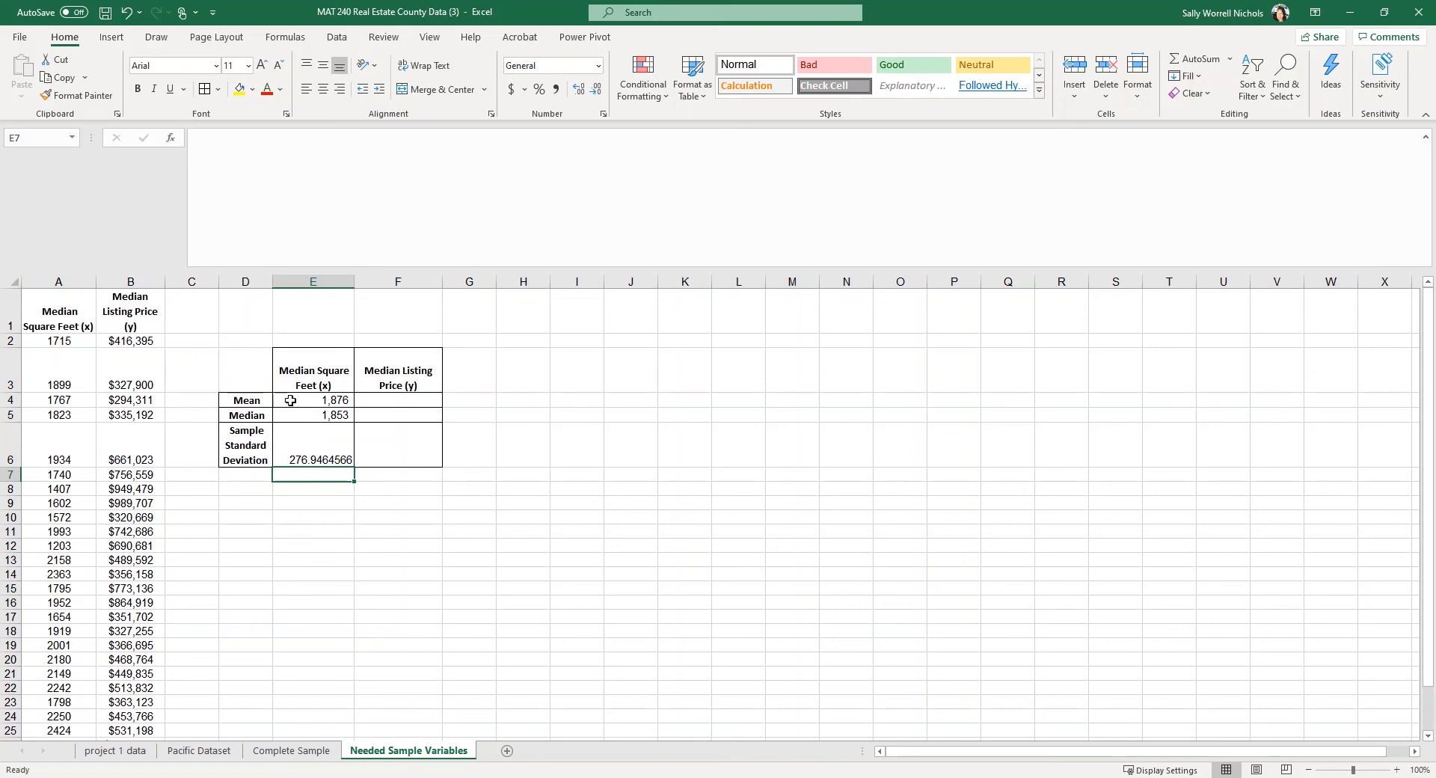
Fill E4:E6 right into column F, giving price mean 531,470, median 451,801 and SD 240297.7261.
key(Up)
key(Up)
key(Up)
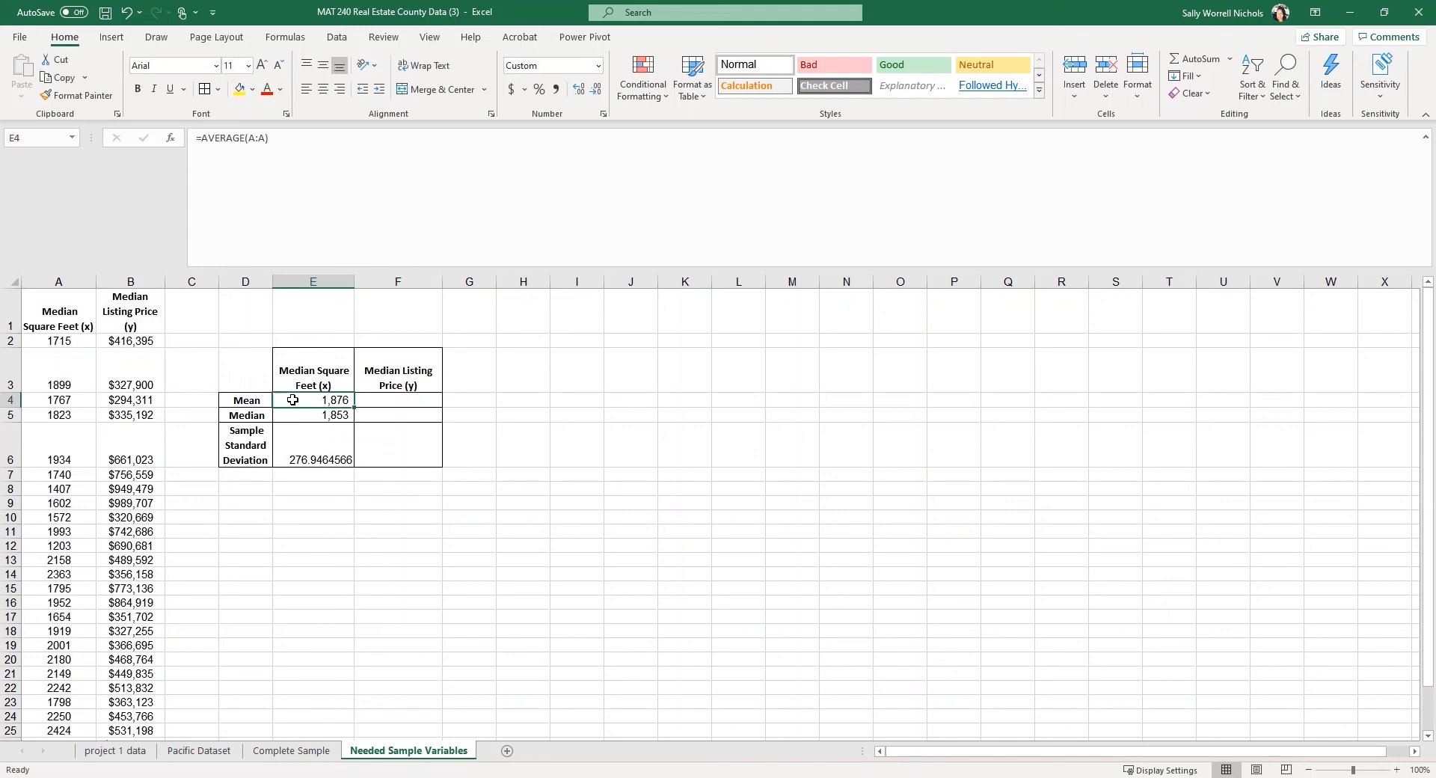
drag(293, 400, 289, 446)
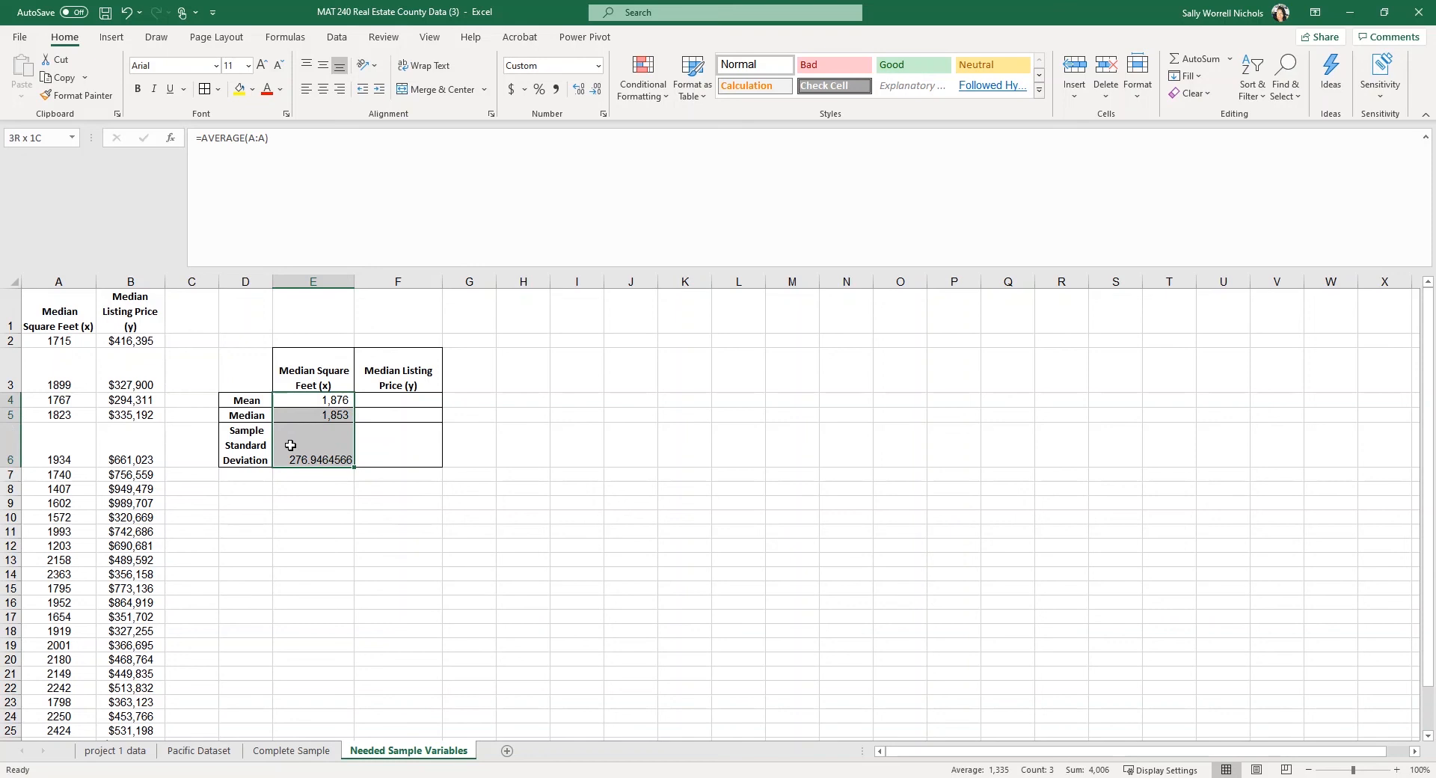
drag(291, 445, 290, 445)
drag(355, 468, 424, 471)
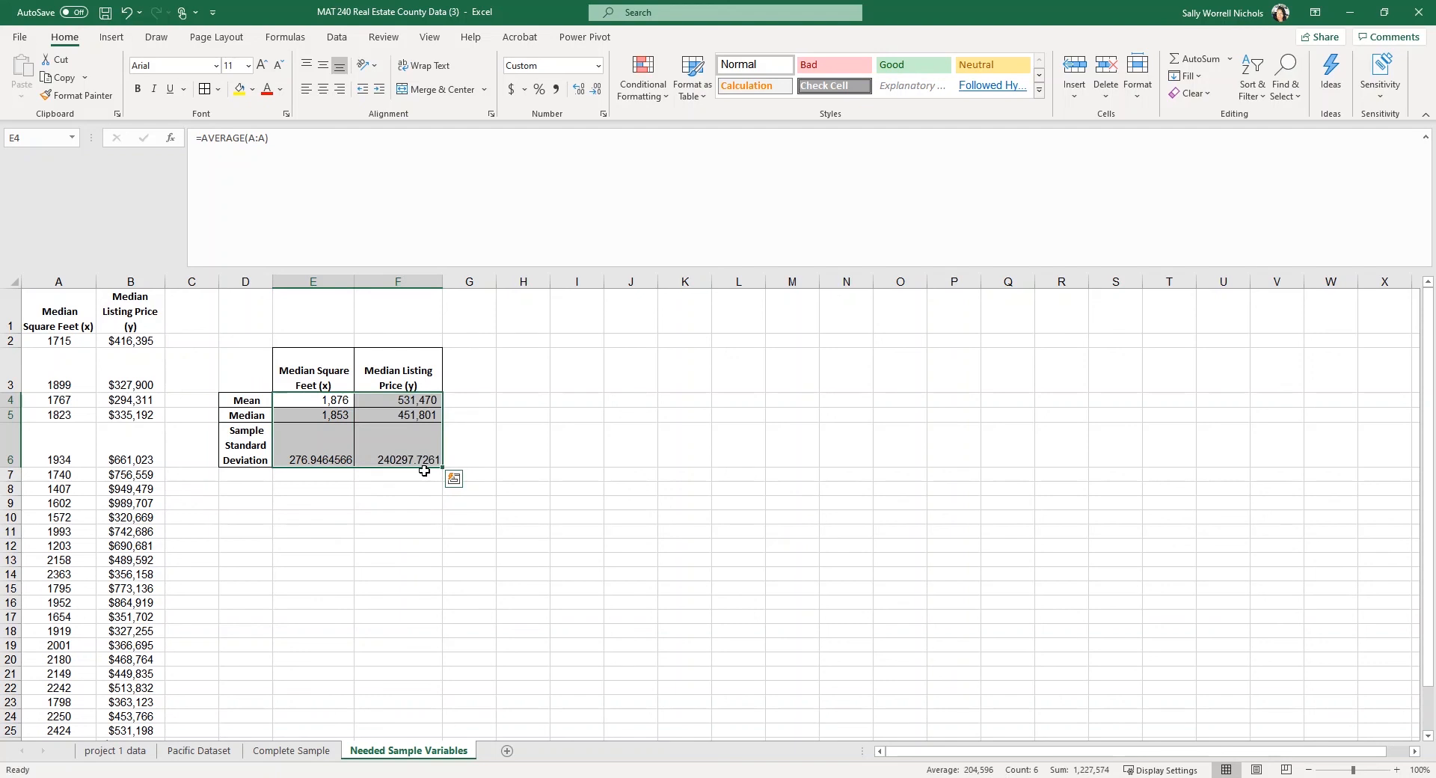
click(427, 400)
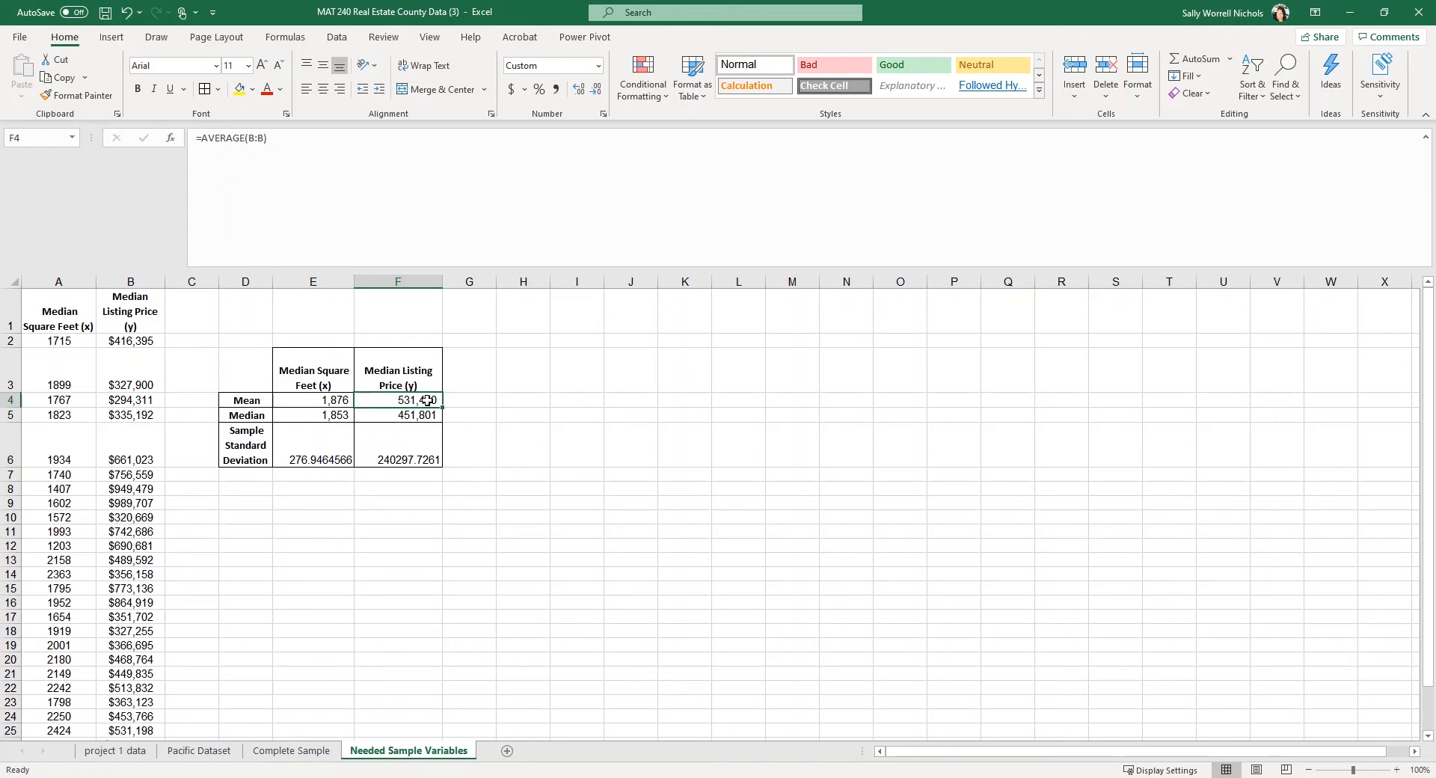
click(311, 401)
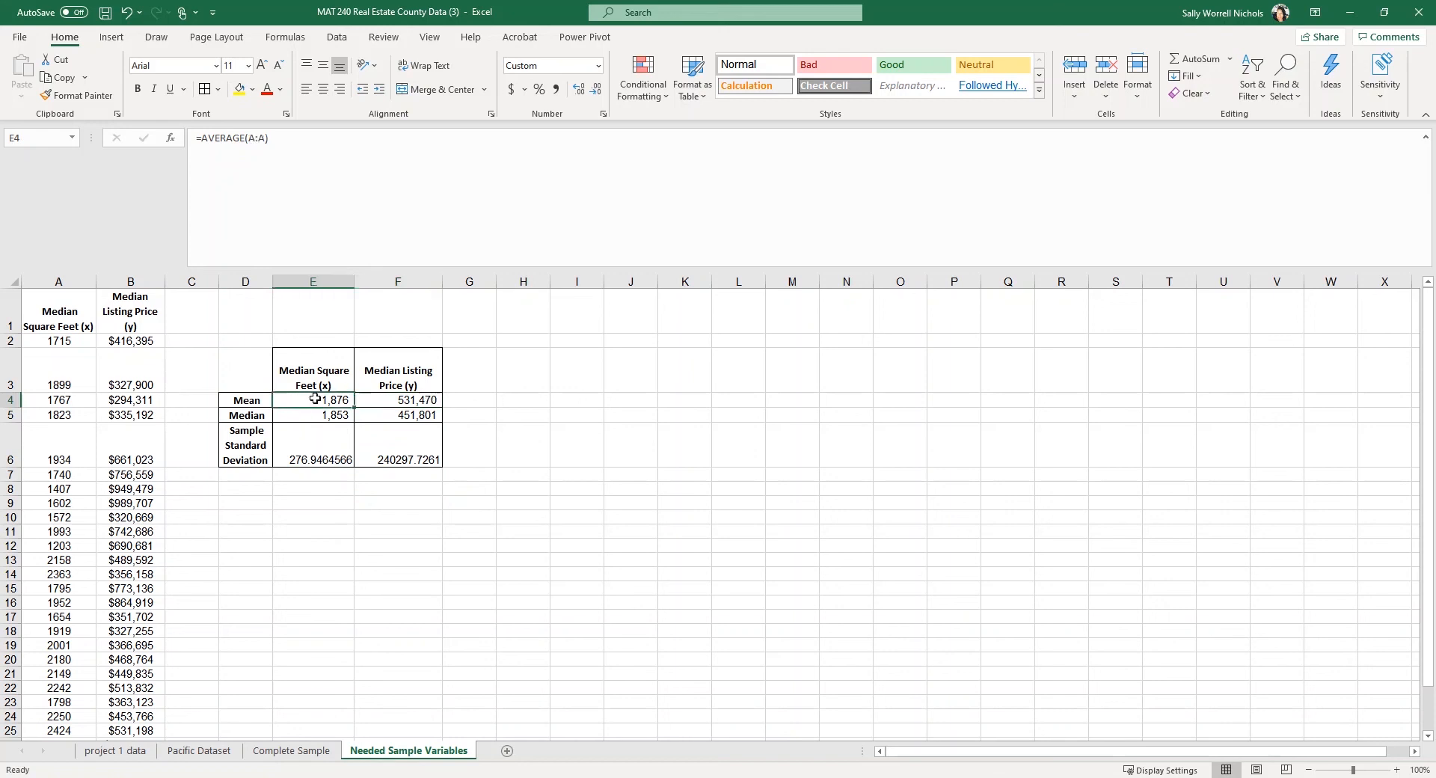
click(416, 395)
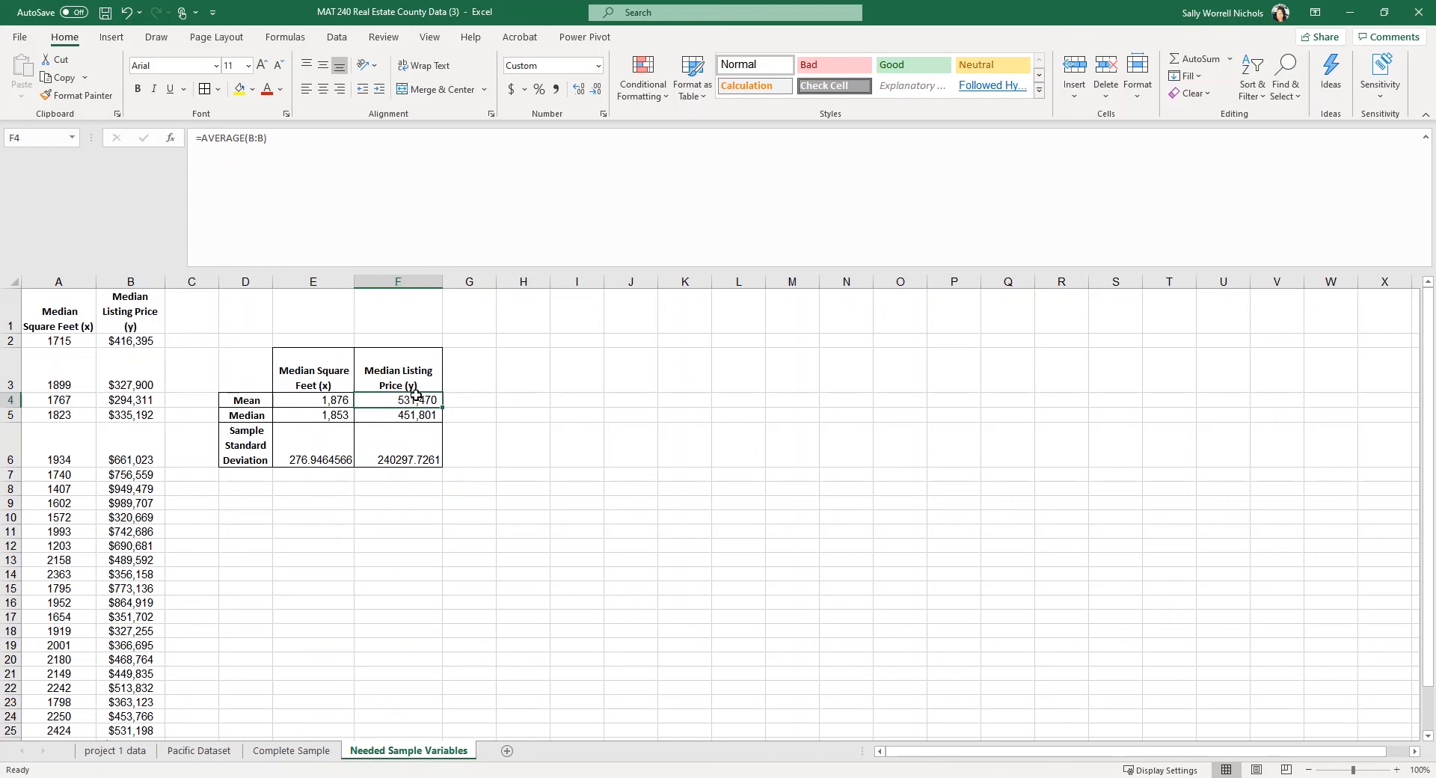
click(415, 415)
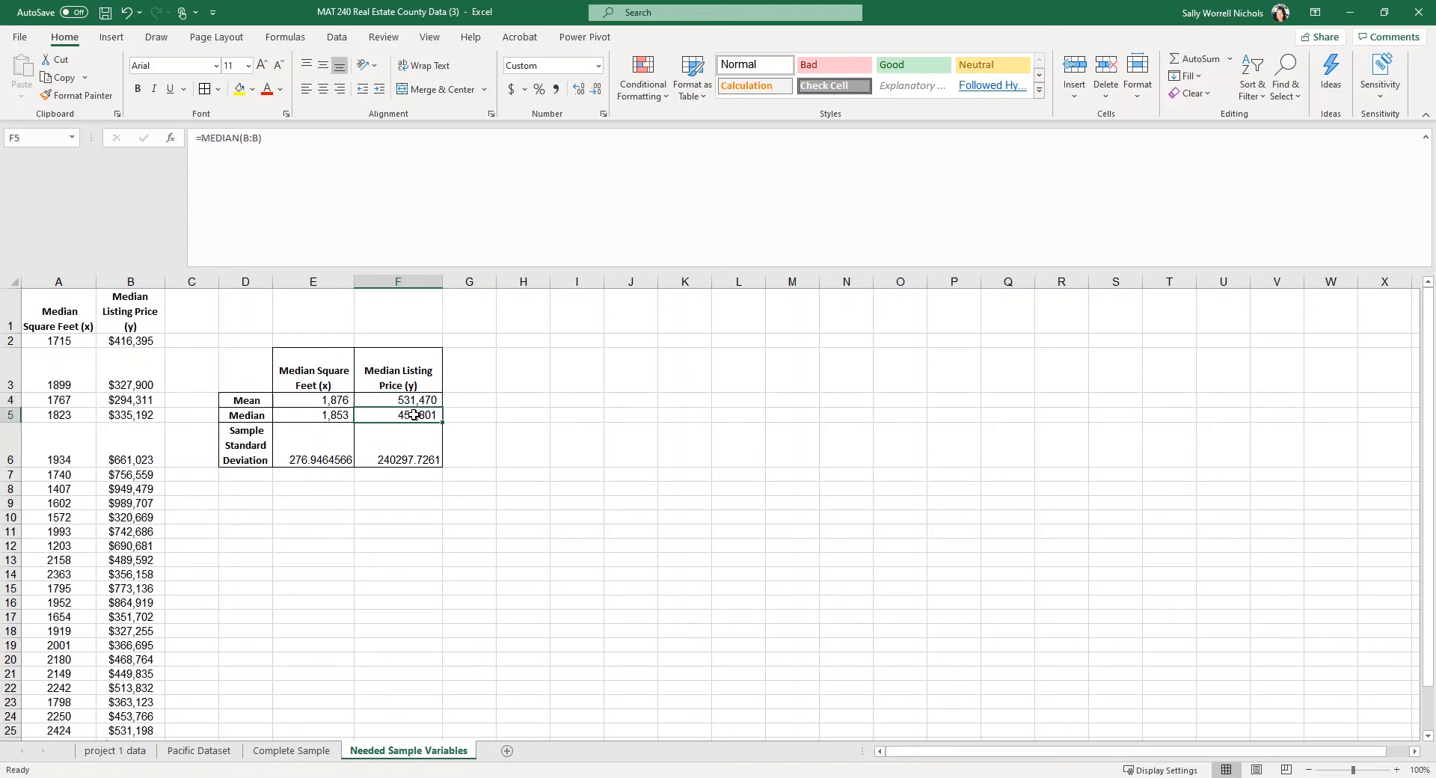
click(413, 455)
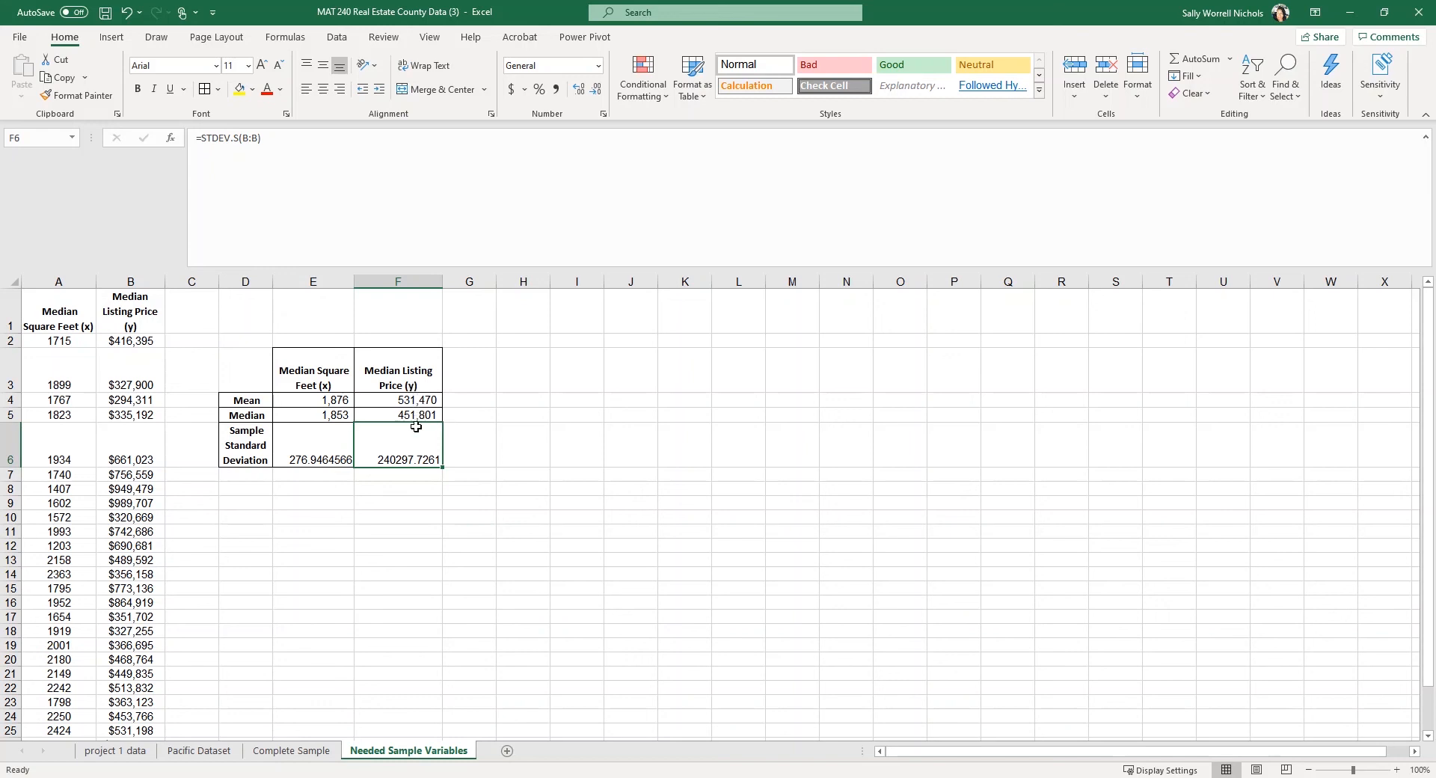
Apply Accounting format to F4:F5, showing $ 531,469.57 and $ 451,800.79.
drag(408, 401, 412, 410)
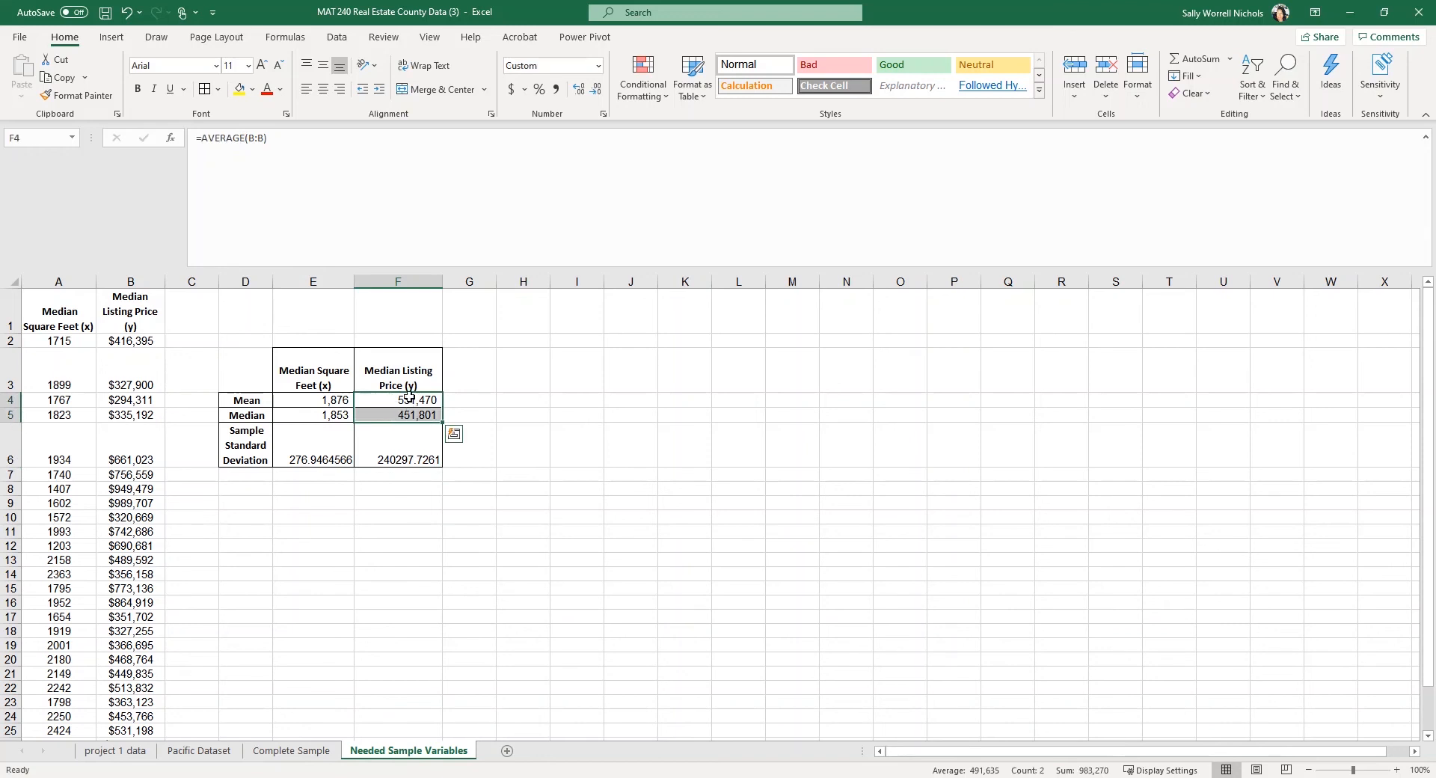
click(405, 400)
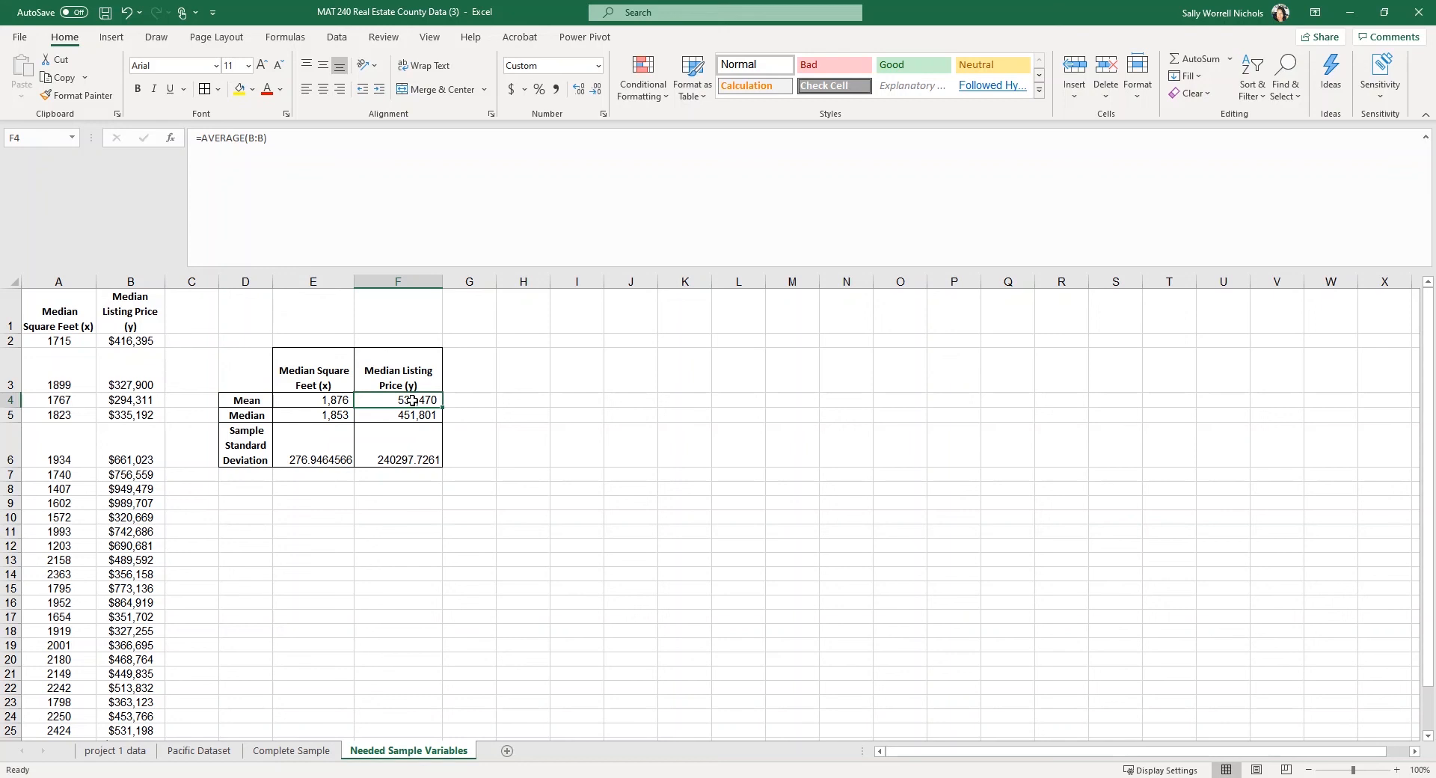
drag(412, 401, 412, 416)
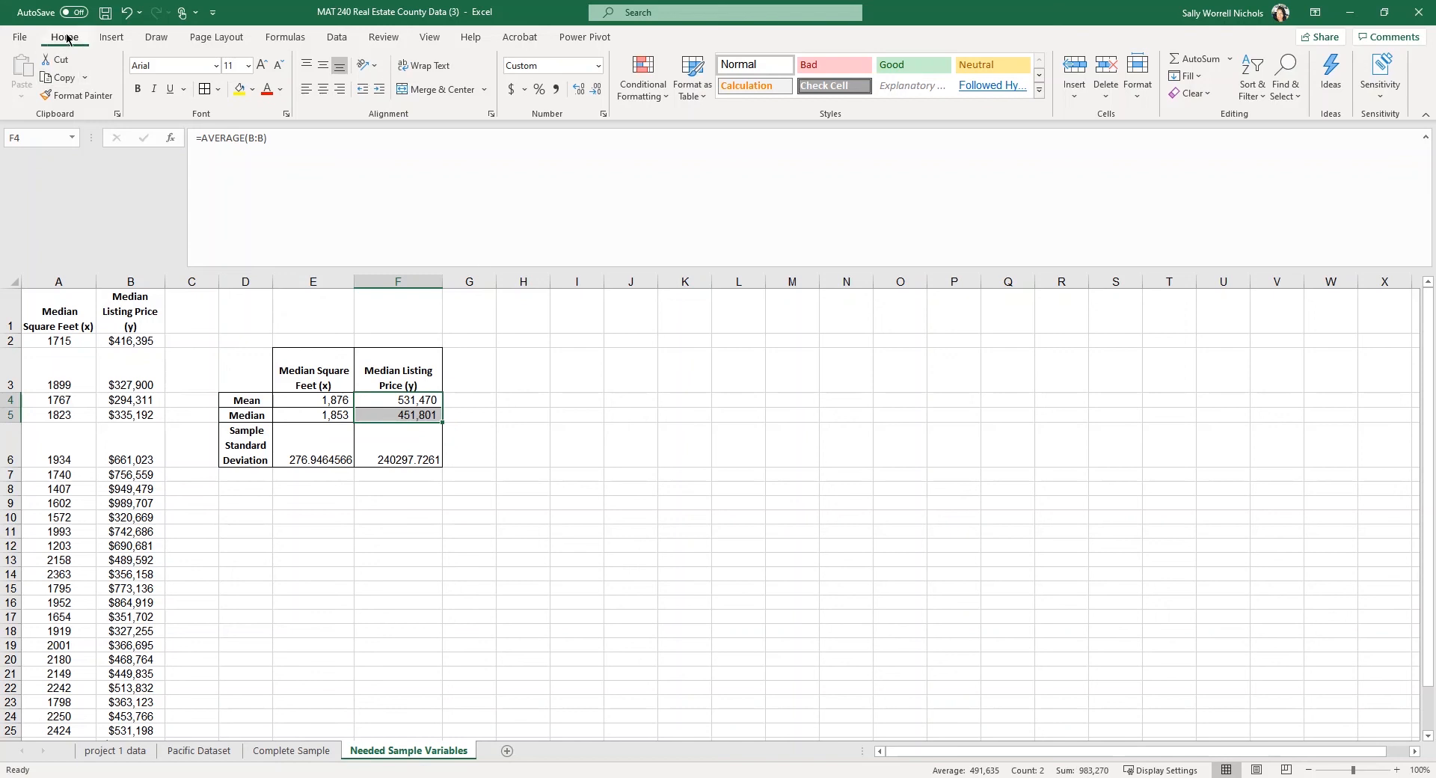
click(511, 90)
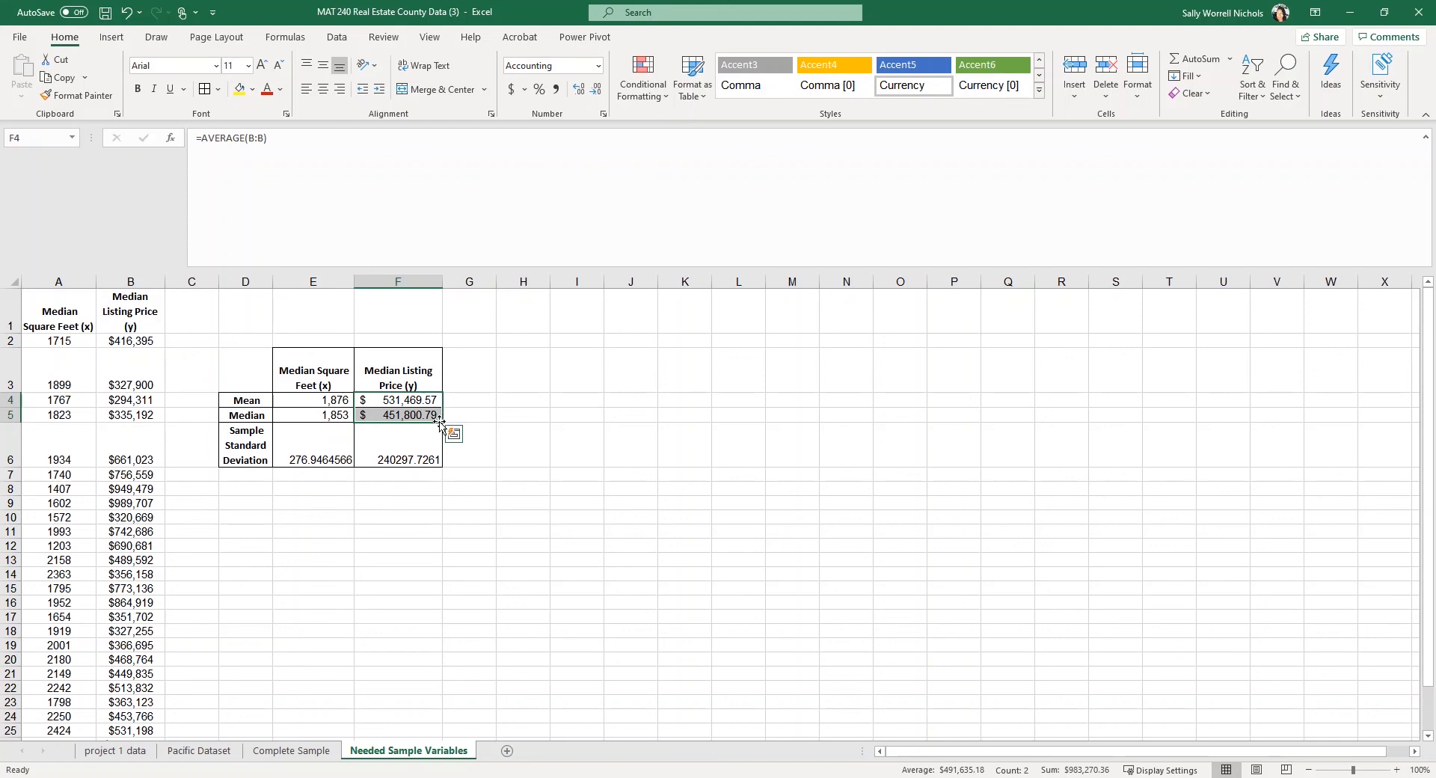
click(472, 385)
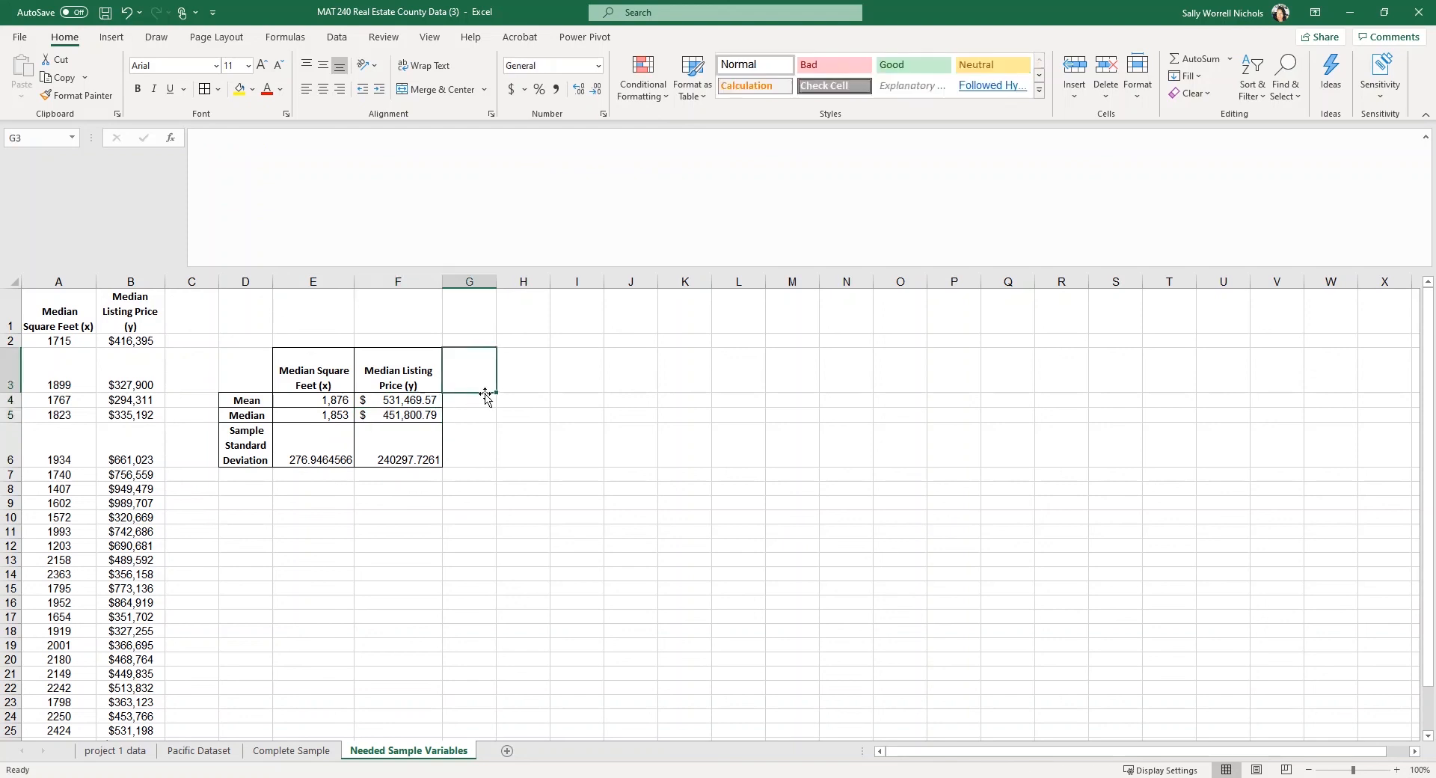